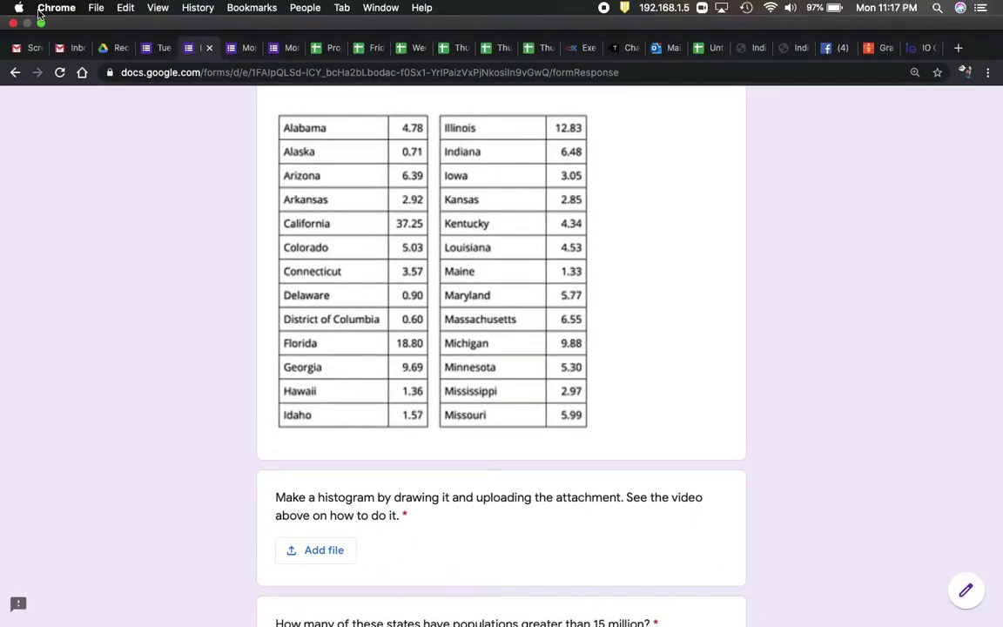
Step: Pull a new Chrome tab into its own narrow window beside the form's population table
{"action": "left_click", "coordinate": [40, 24]}
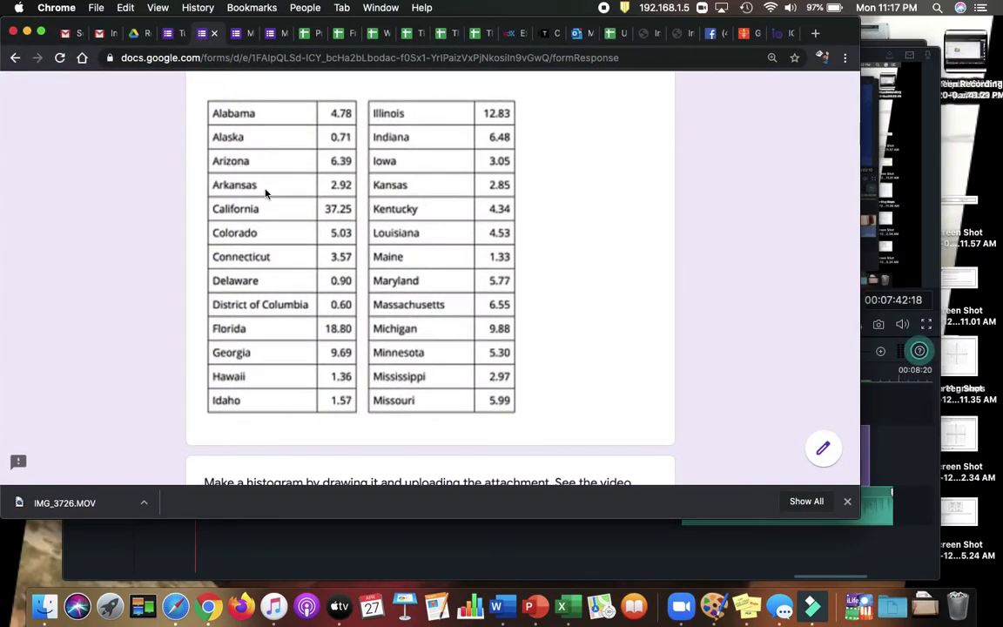
{"action": "left_click", "coordinate": [816, 34]}
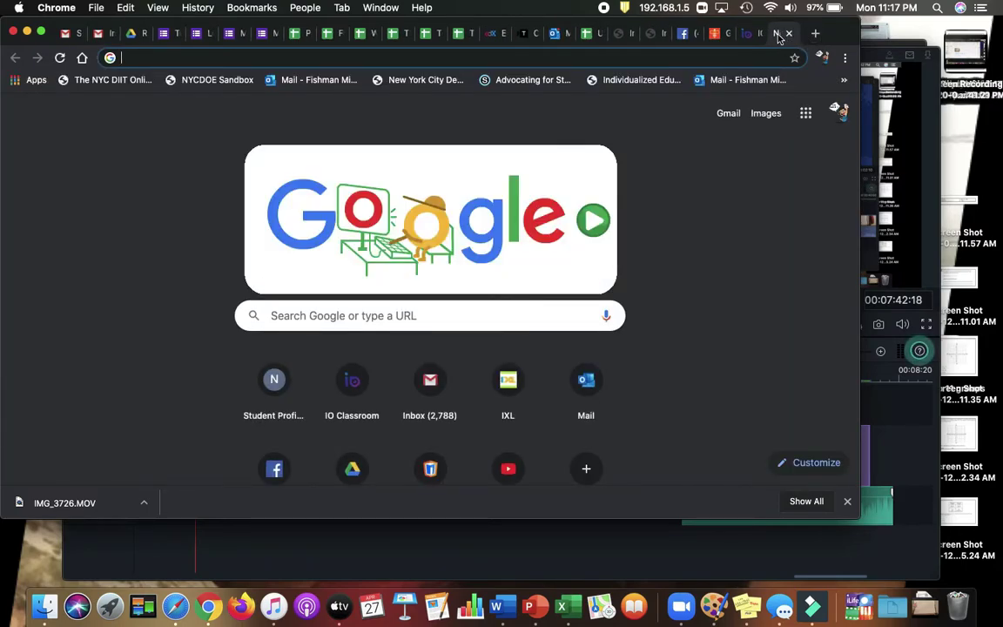
{"action": "left_click_drag", "start_coordinate": [780, 37], "coordinate": [781, 82]}
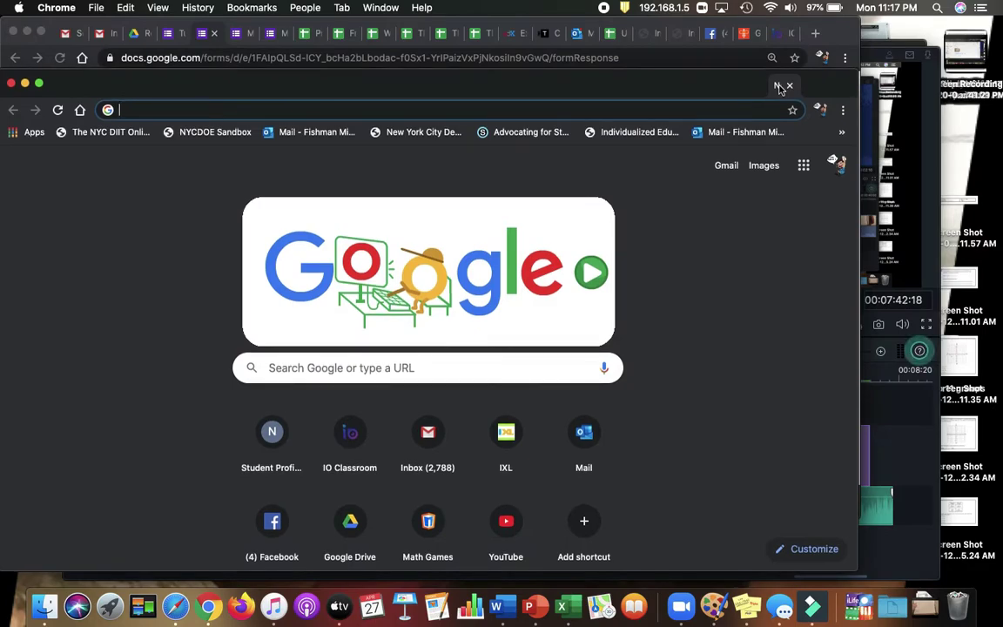
{"action": "left_click_drag", "start_coordinate": [437, 83], "coordinate": [631, 72]}
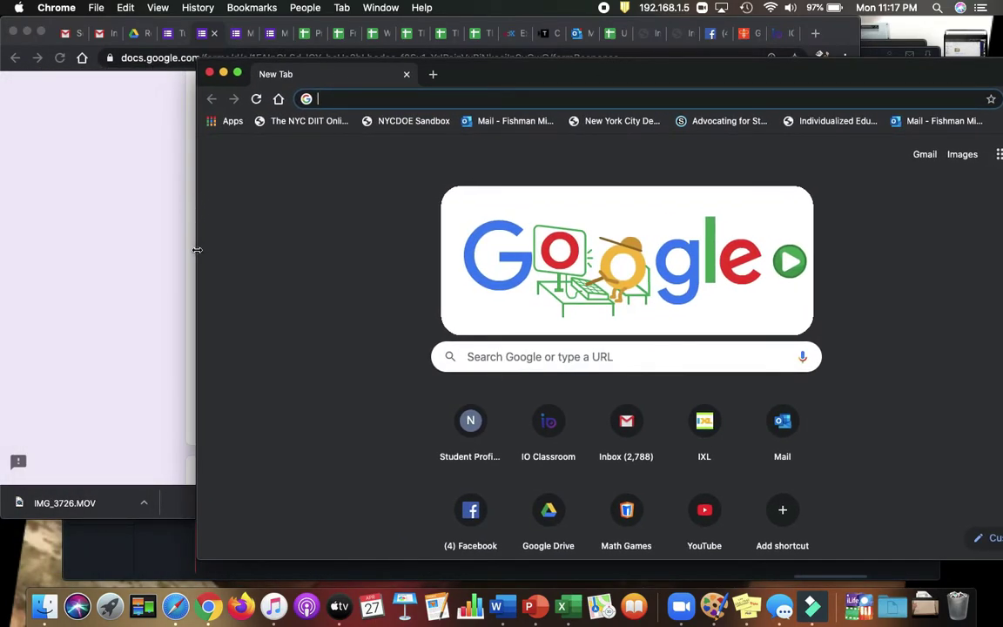
{"action": "left_click_drag", "start_coordinate": [198, 250], "coordinate": [515, 232]}
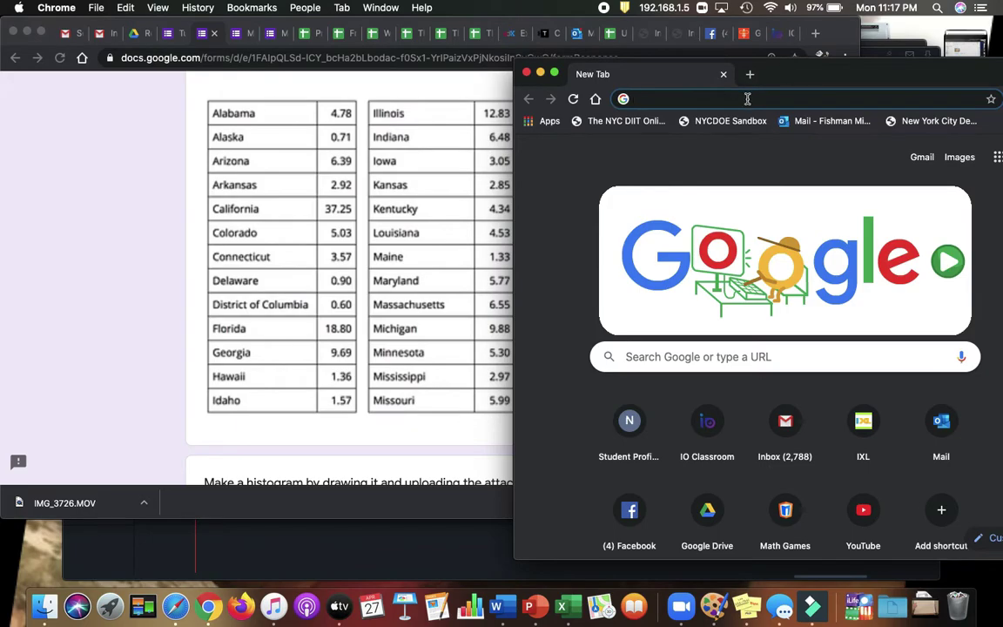
Step: Search for Google Drawings and title the new drawing 'Population 1'
{"action": "type", "text": "goog"}
{"action": "key", "text": "Return"}
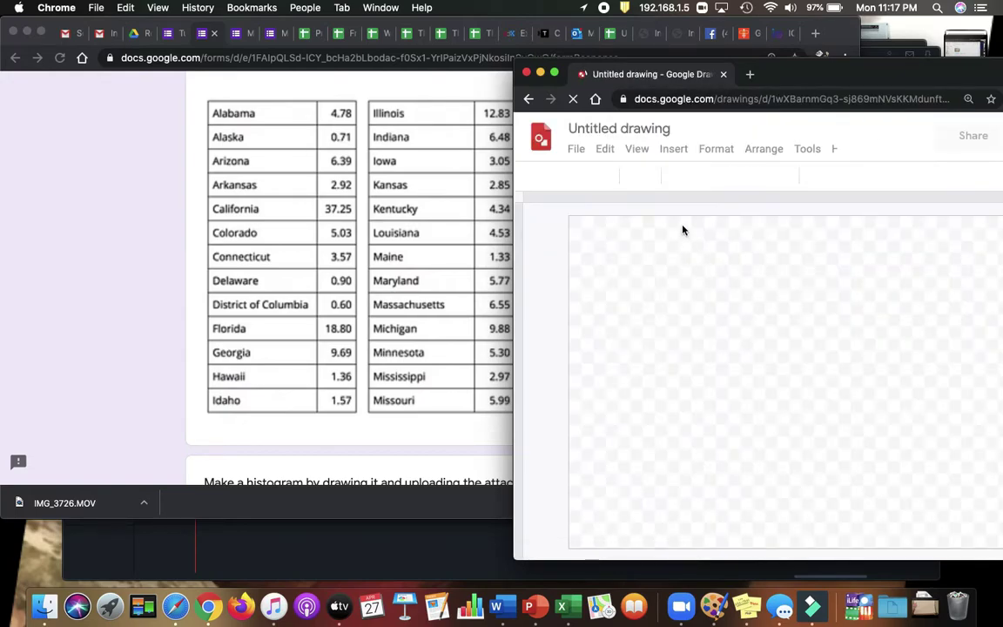
{"action": "left_click", "coordinate": [609, 131]}
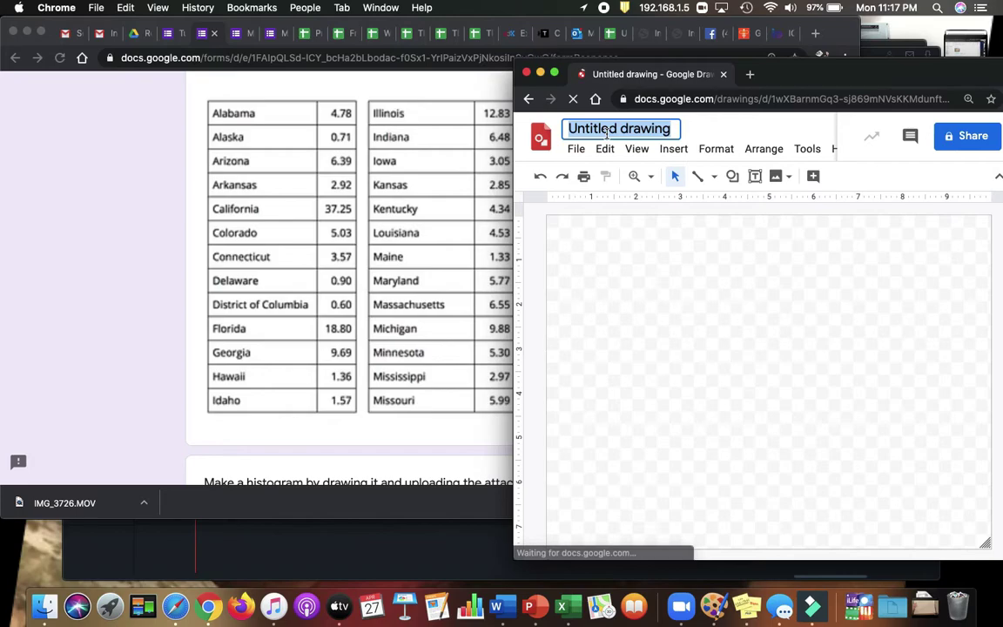
{"action": "type", "text": "Popu"}
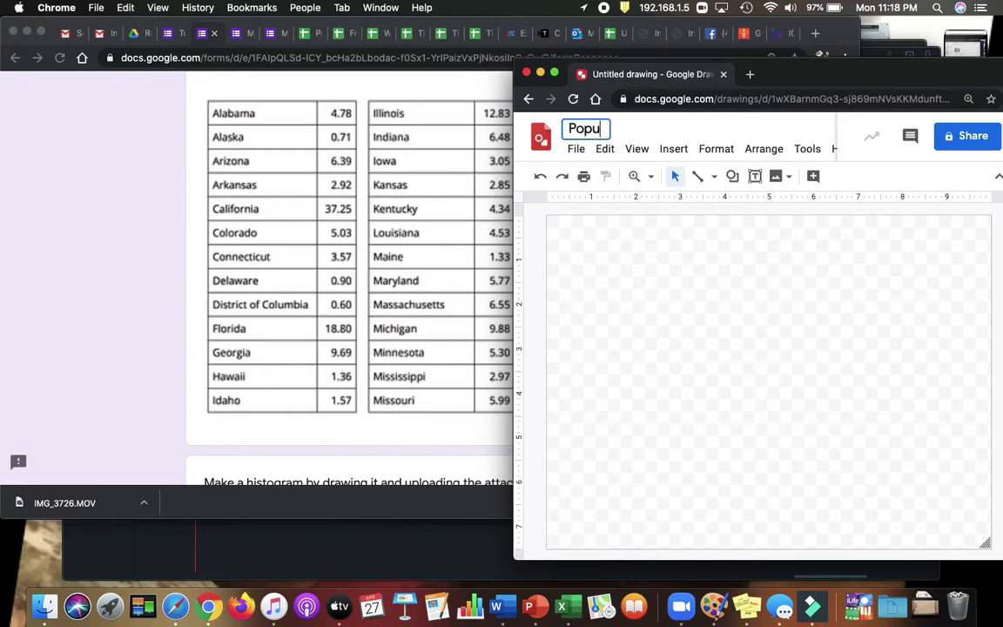
{"action": "type", "text": "lation 1"}
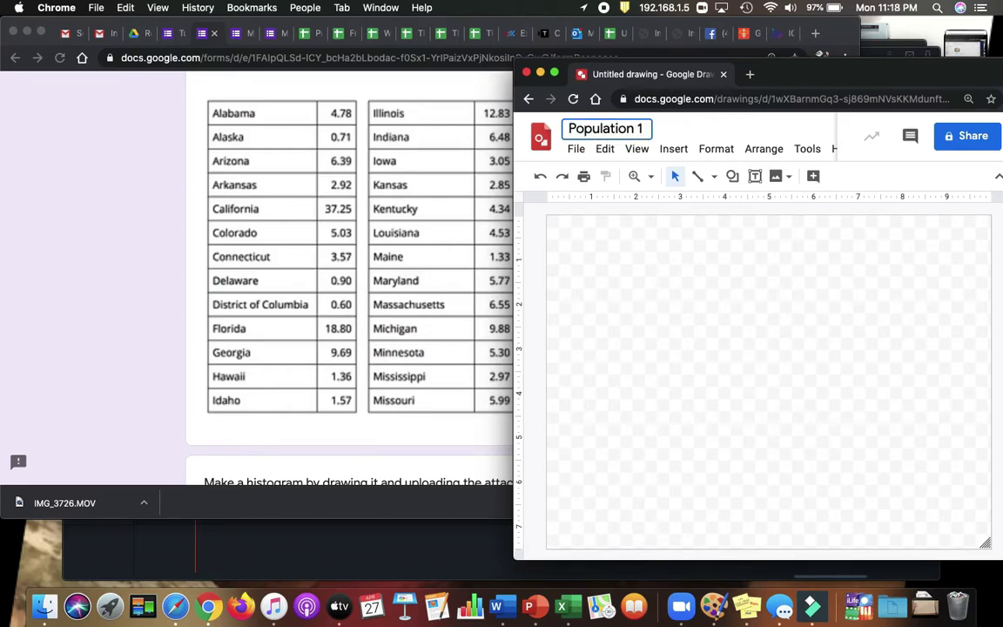
{"action": "key", "text": "Return"}
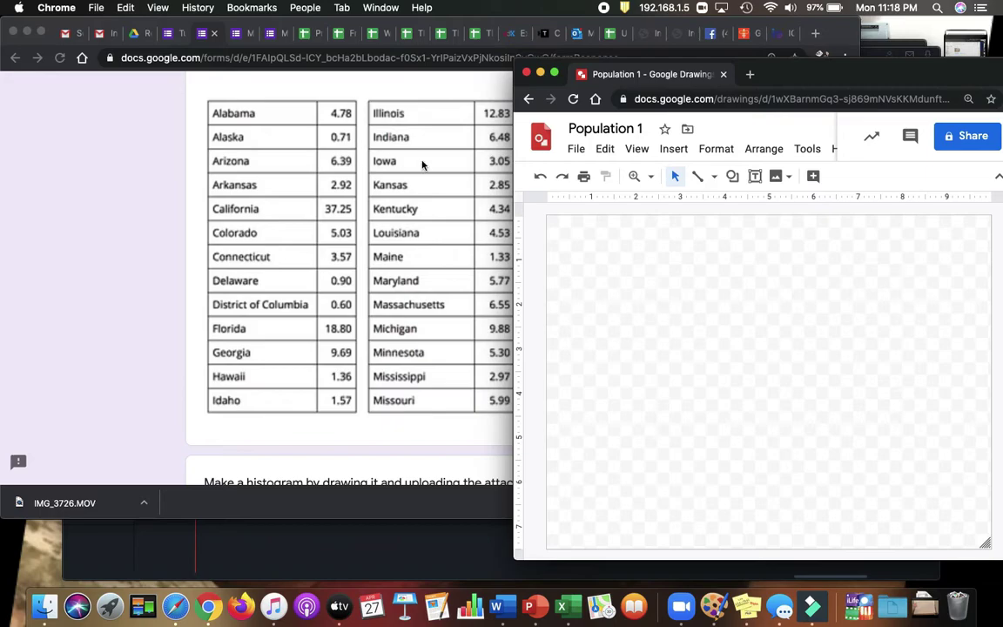
{"action": "left_click", "coordinate": [755, 176]}
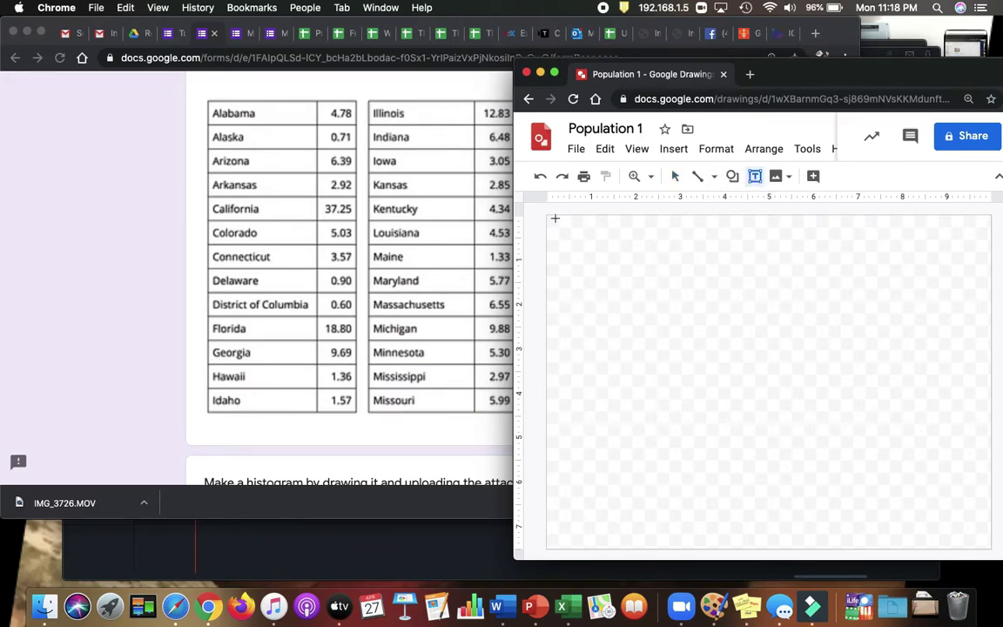
Step: Draw a tall text box down the canvas's left side and set its font size to 24
{"action": "left_click_drag", "start_coordinate": [554, 218], "coordinate": [701, 530]}
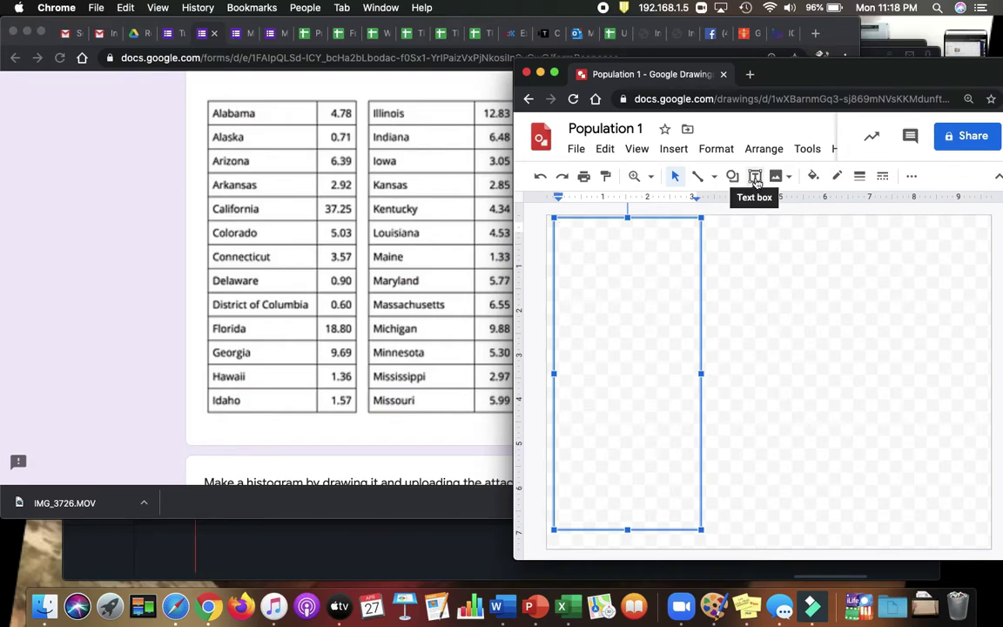
{"action": "key", "text": "Escape"}
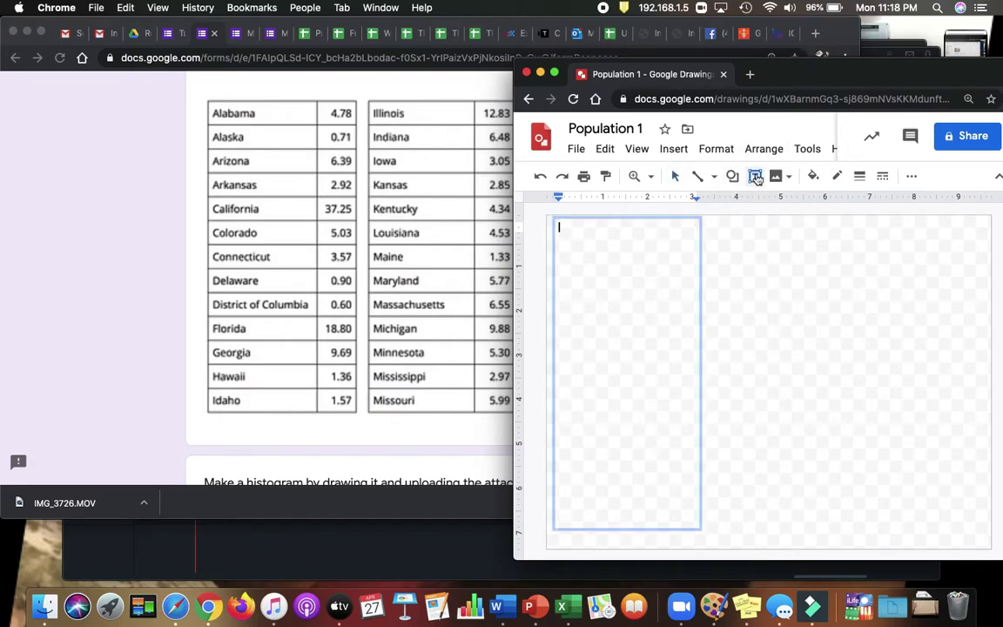
{"action": "left_click_drag", "start_coordinate": [723, 69], "coordinate": [577, 78]}
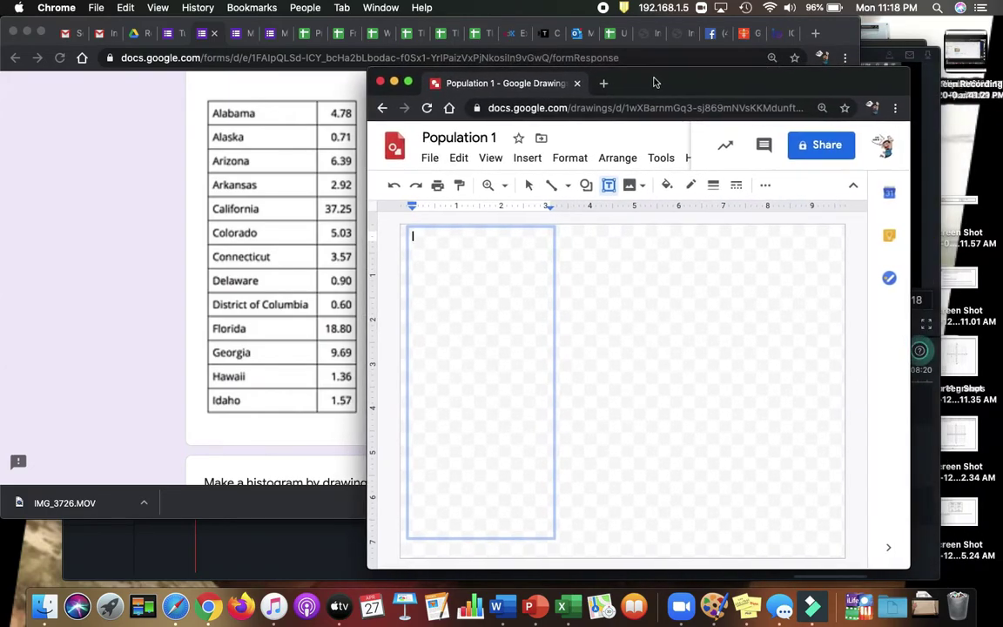
{"action": "left_click", "coordinate": [479, 403]}
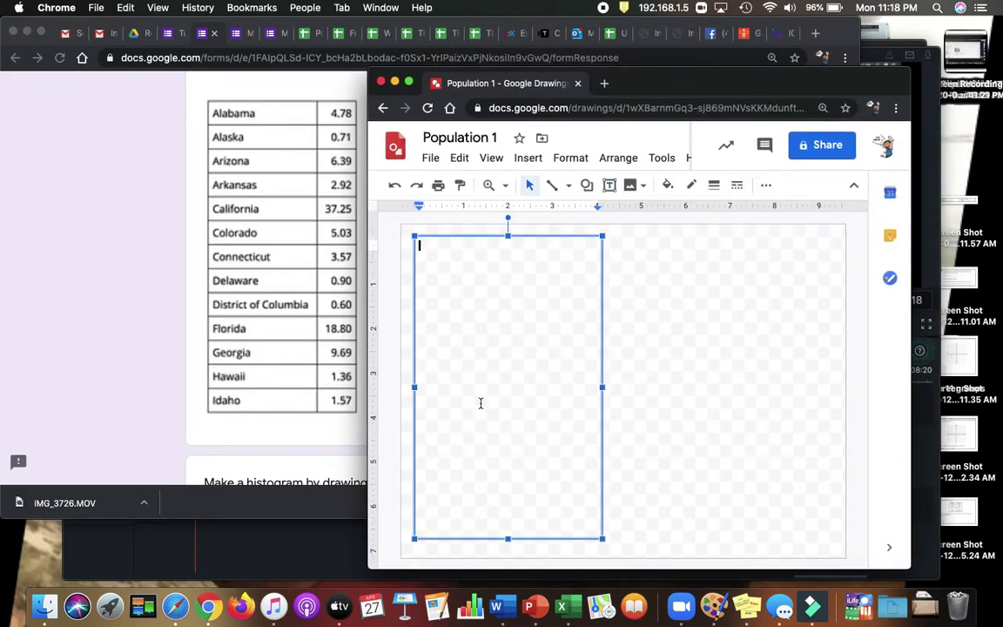
{"action": "left_click", "coordinate": [765, 186]}
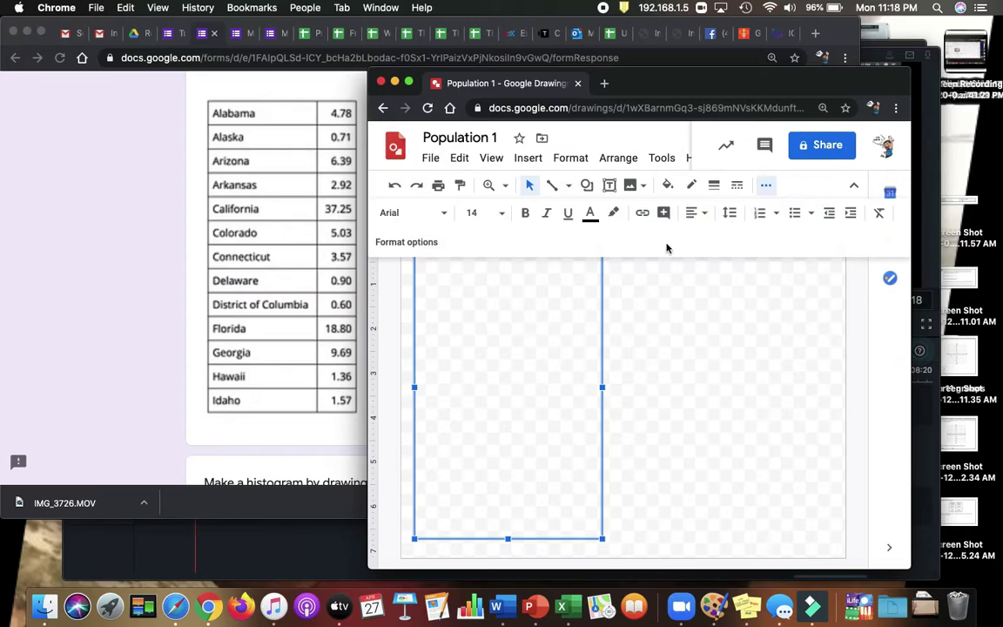
{"action": "left_click", "coordinate": [500, 213]}
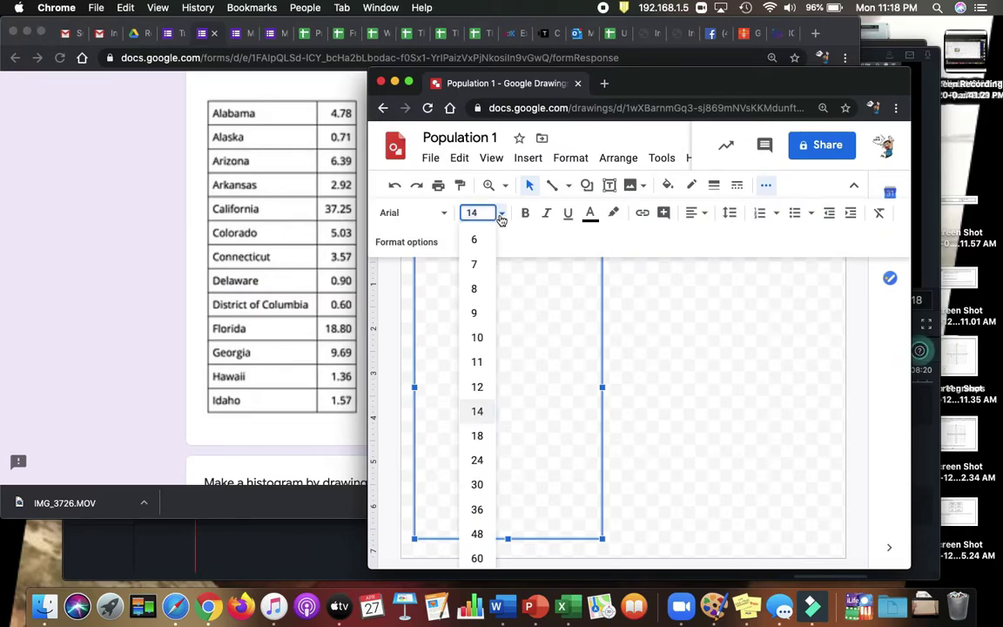
{"action": "left_click", "coordinate": [477, 461]}
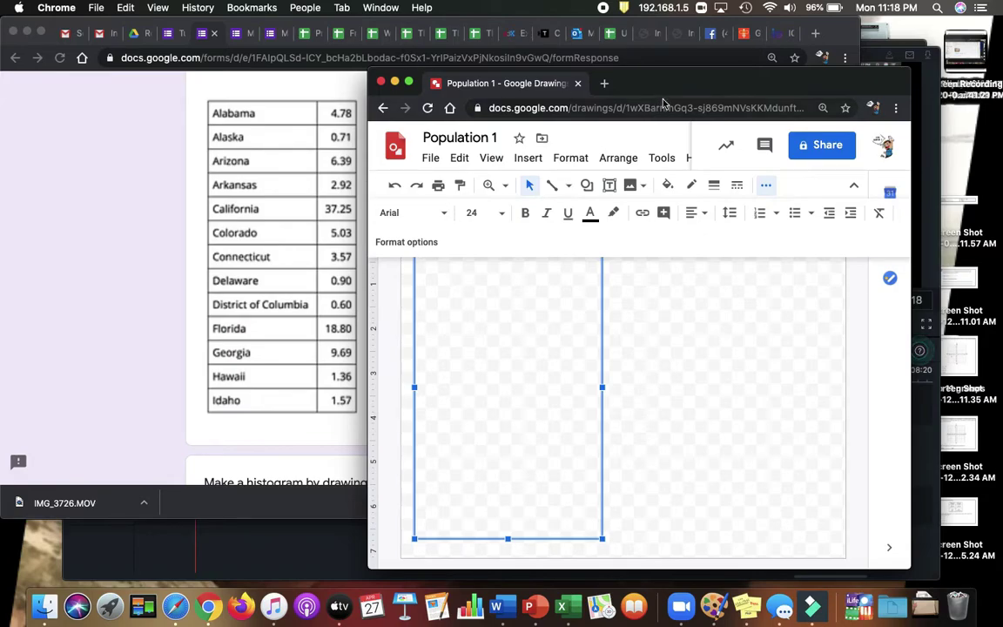
{"action": "left_click_drag", "start_coordinate": [668, 60], "coordinate": [664, 17]}
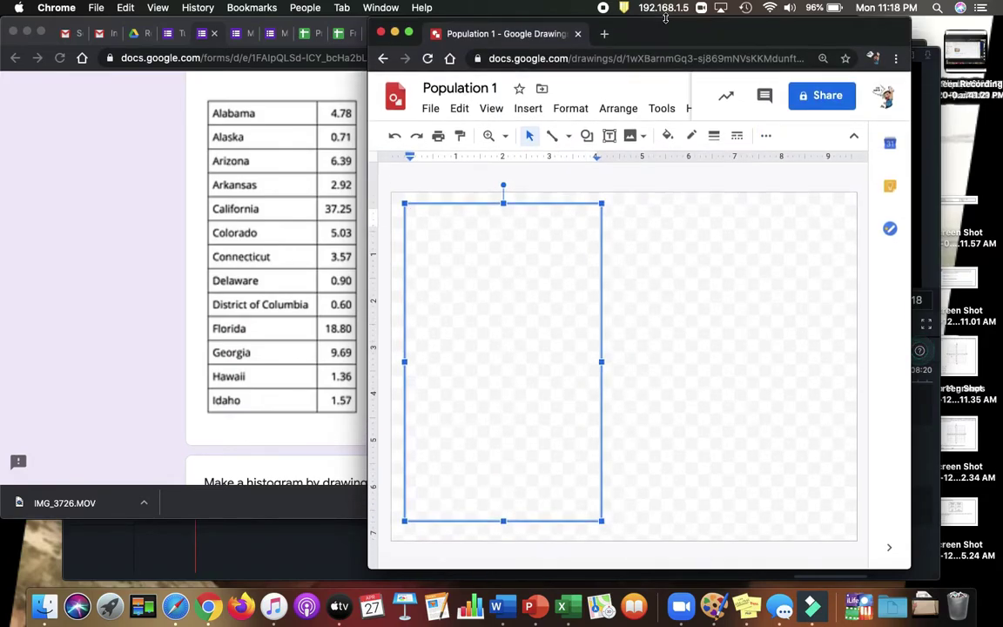
Step: Type the range labels 0-5, 5-10 and 10-15 on separate lines, fixing typos
{"action": "type", "text": "0-5"}
{"action": "key", "text": "Return"}
{"action": "key", "text": "Return"}
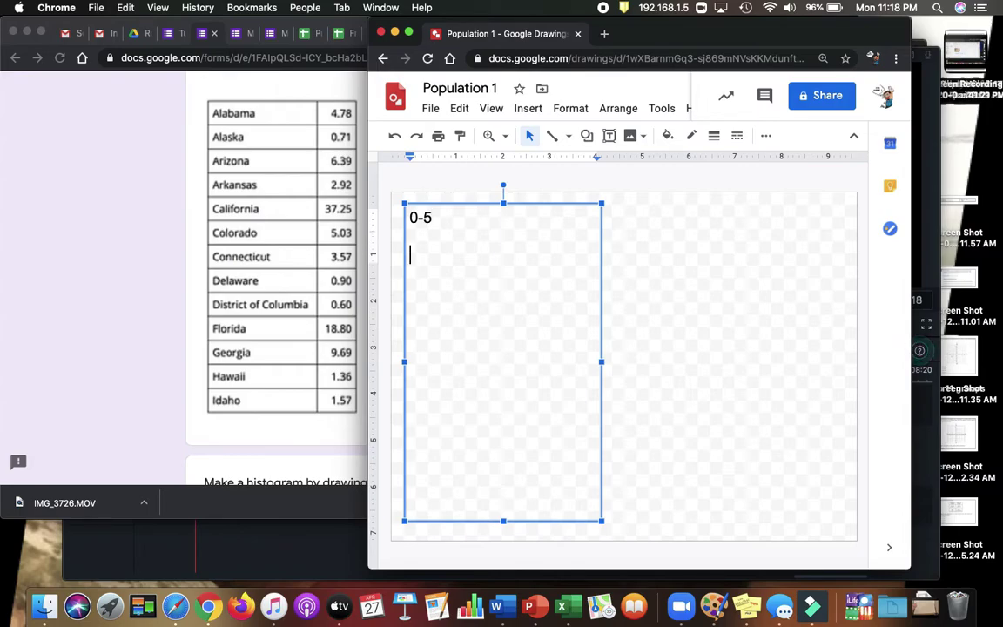
{"action": "type", "text": "50"}
{"action": "key", "text": "BackSpace"}
{"action": "type", "text": "0"}
{"action": "key", "text": "BackSpace"}
{"action": "type", "text": "-0"}
{"action": "key", "text": "BackSpace"}
{"action": "type", "text": "10"}
{"action": "key", "text": "Return"}
{"action": "type", "text": "1"}
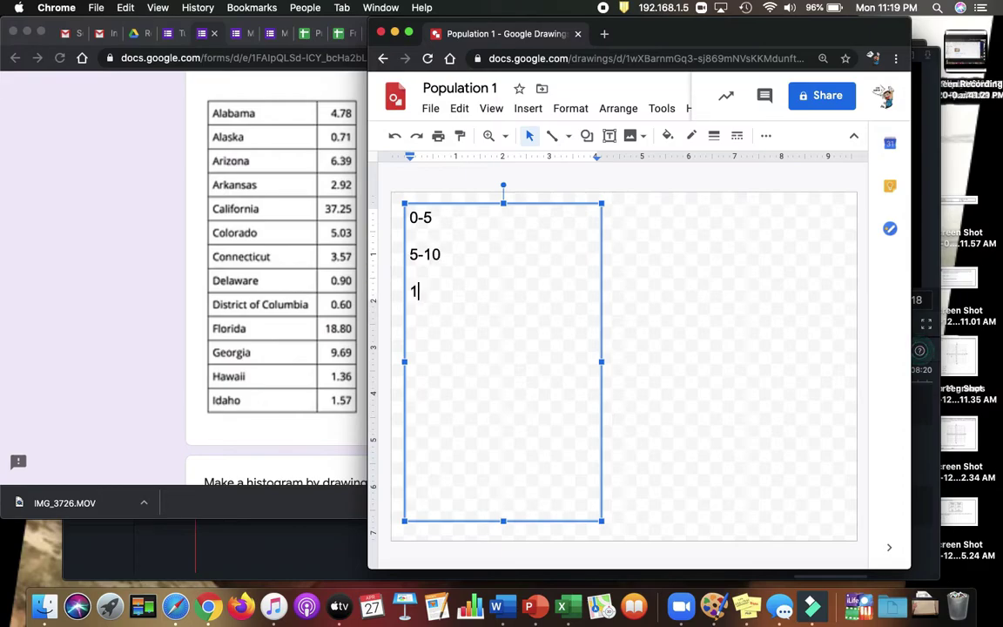
{"action": "type", "text": "0-15"}
Step: Add the remaining labels 15-20, 20-25, 30-35 and 35-40, then finish editing the box
{"action": "key", "text": "Return"}
{"action": "type", "text": "15.20"}
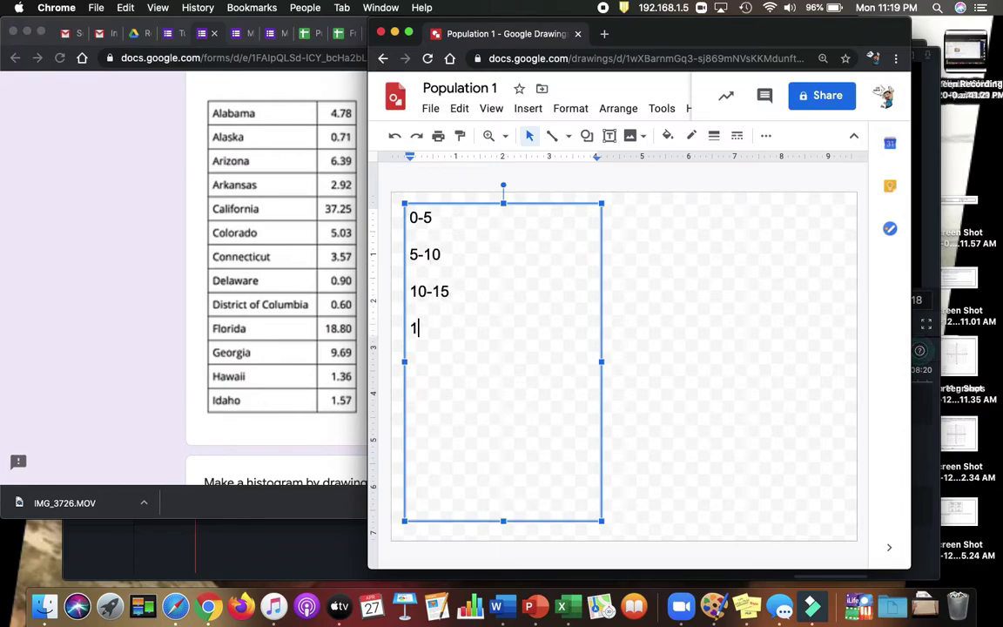
{"action": "key", "text": "Return"}
{"action": "key", "text": "BackSpace"}
{"action": "key", "text": "BackSpace"}
{"action": "key", "text": "BackSpace"}
{"action": "key", "text": "BackSpace"}
{"action": "type", "text": "-20"}
{"action": "key", "text": "Return"}
{"action": "type", "text": "20-25"}
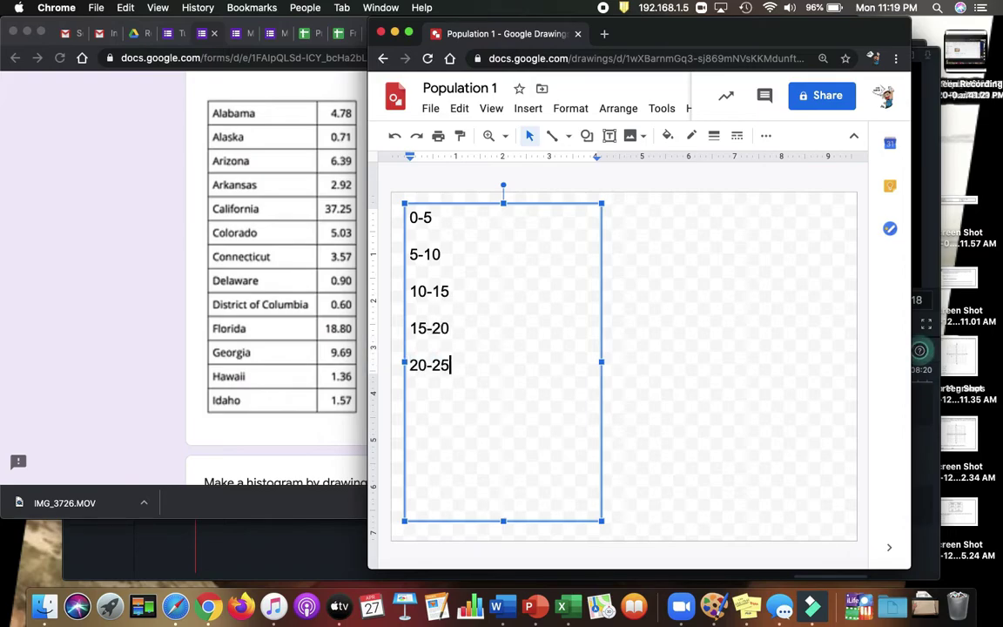
{"action": "key", "text": "Return"}
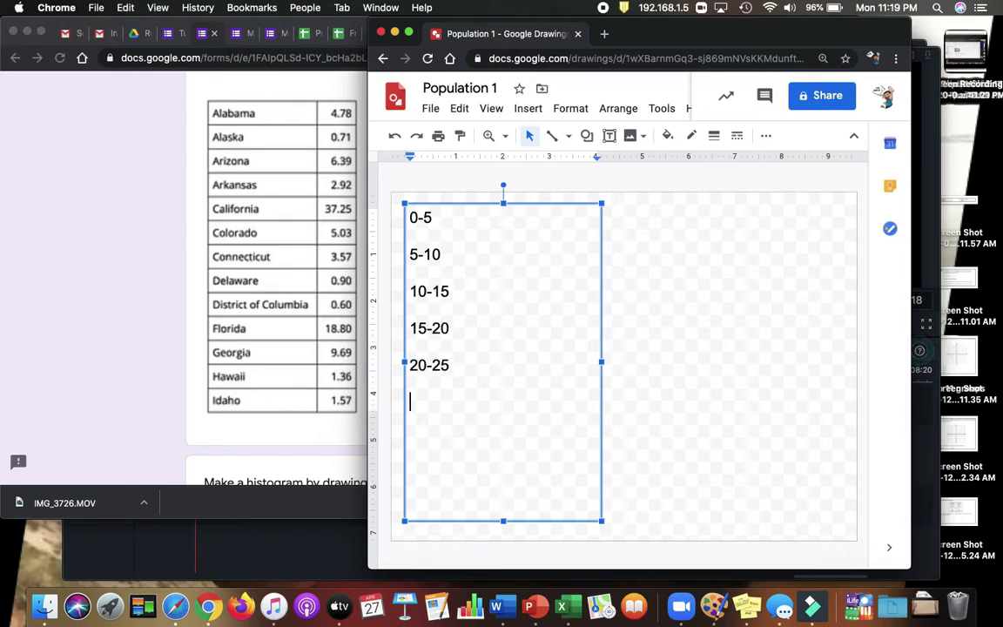
{"action": "type", "text": "30-35 4"}
{"action": "key", "text": "BackSpace"}
{"action": "key", "text": "Return"}
{"action": "type", "text": "40"}
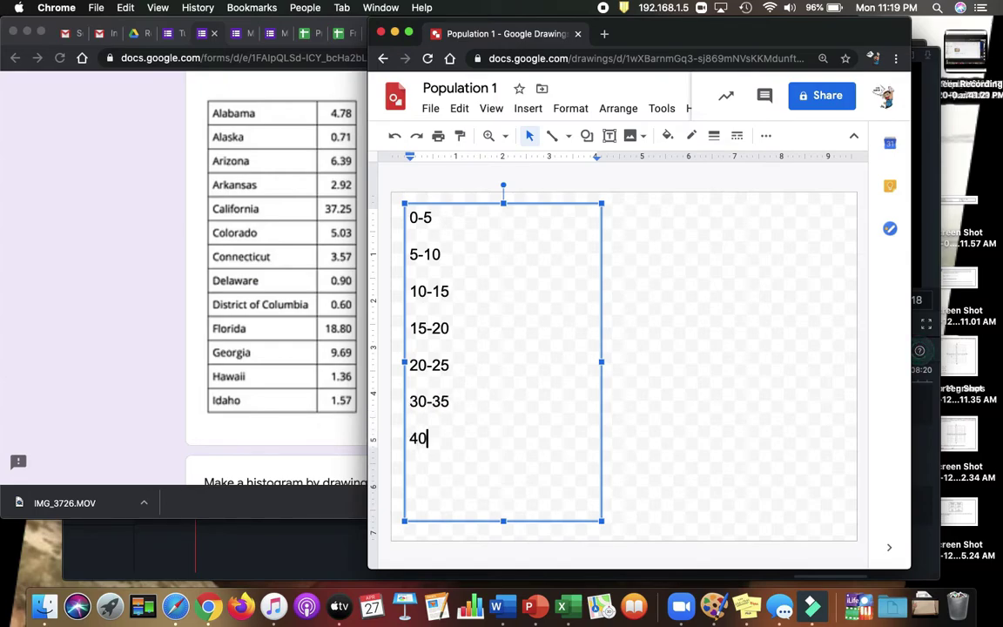
{"action": "key", "text": "BackSpace"}
{"action": "key", "text": "BackSpace"}
{"action": "type", "text": "35-40"}
{"action": "left_click", "coordinate": [641, 186]}
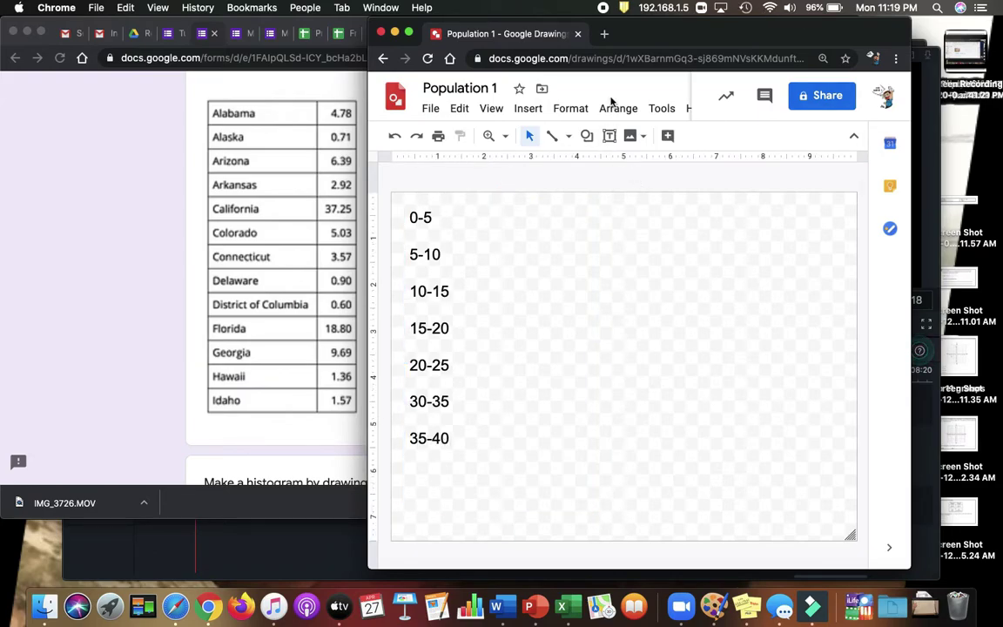
Step: Place the narrowed Drawings window beside the full table and pick the straight Line tool
{"action": "left_click_drag", "start_coordinate": [565, 31], "coordinate": [655, 31]}
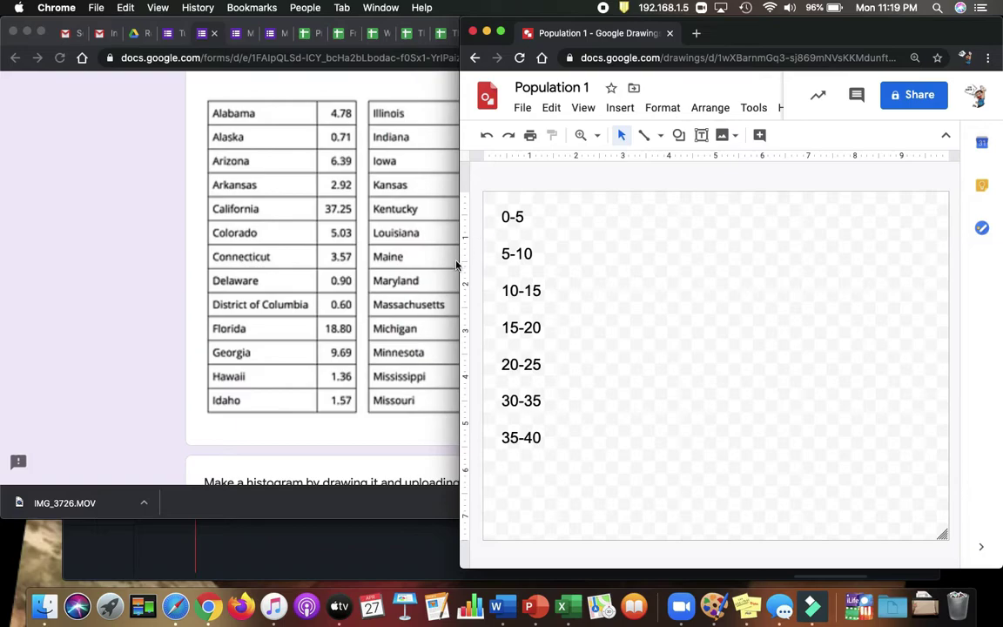
{"action": "left_click_drag", "start_coordinate": [466, 264], "coordinate": [532, 264]}
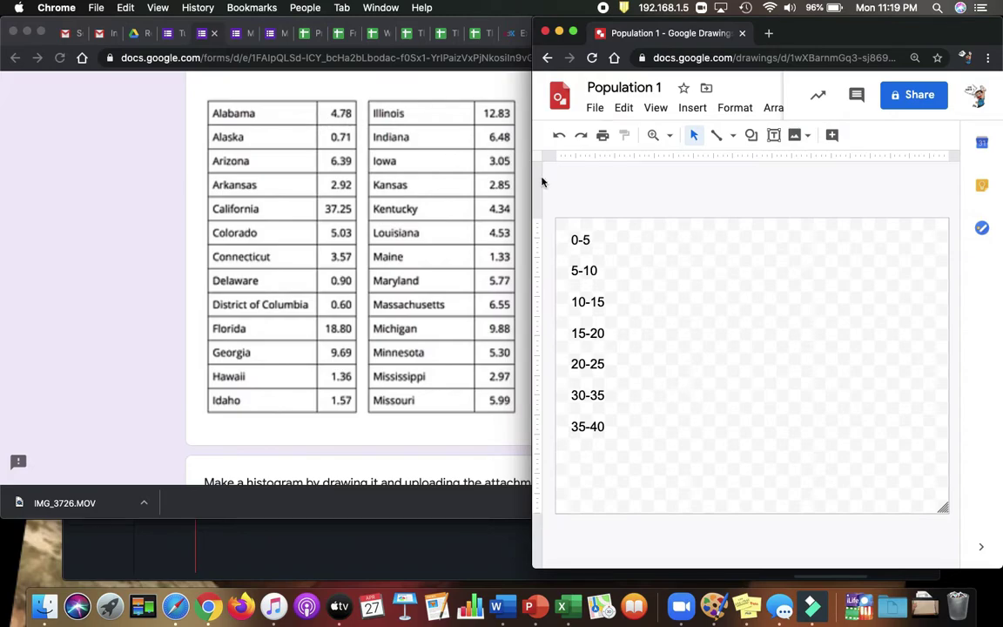
{"action": "left_click", "coordinate": [717, 139]}
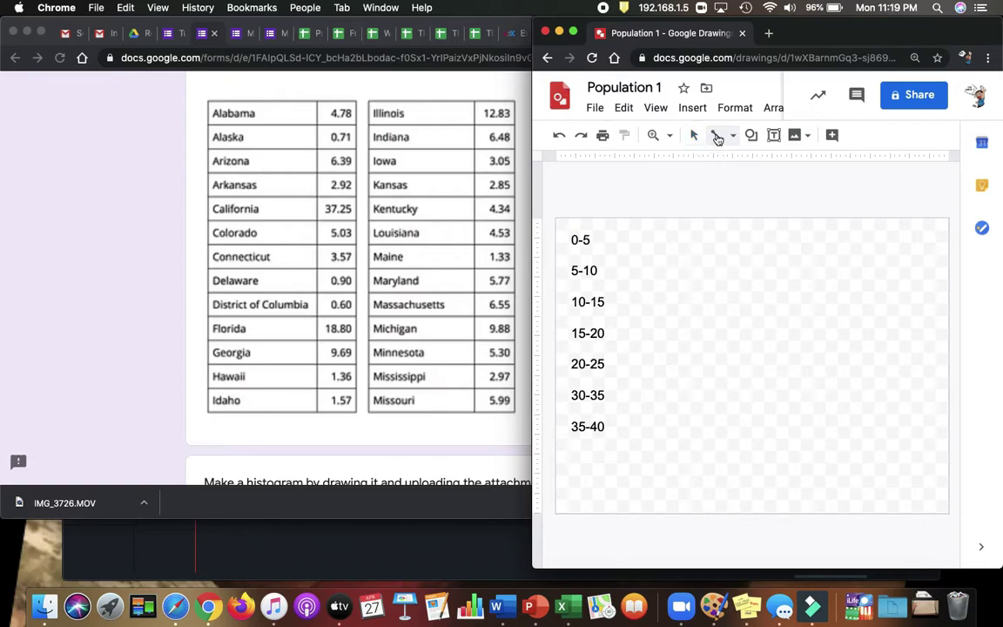
{"action": "left_click", "coordinate": [734, 136]}
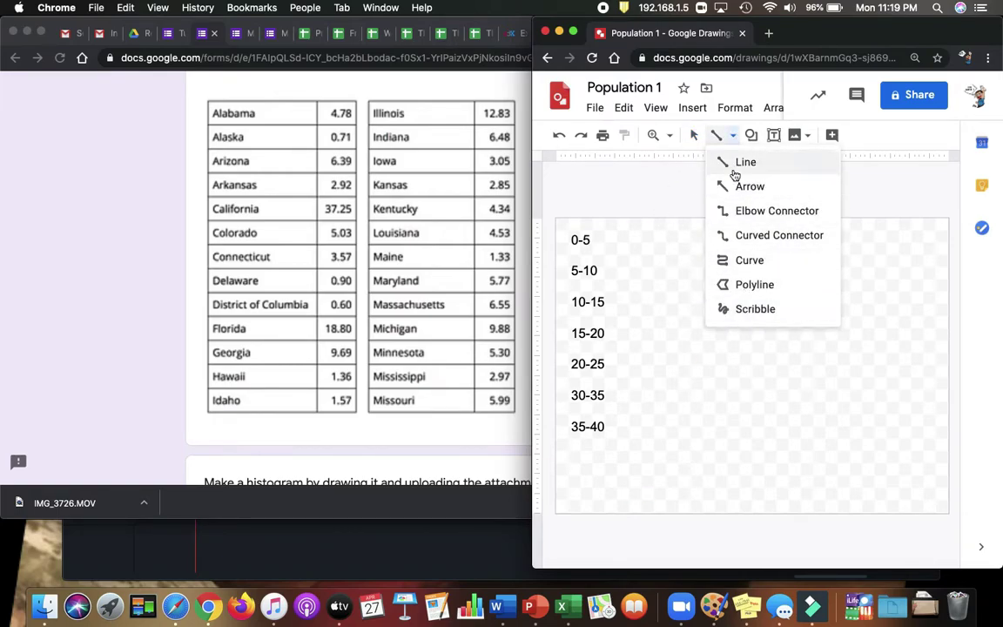
{"action": "left_click", "coordinate": [742, 164]}
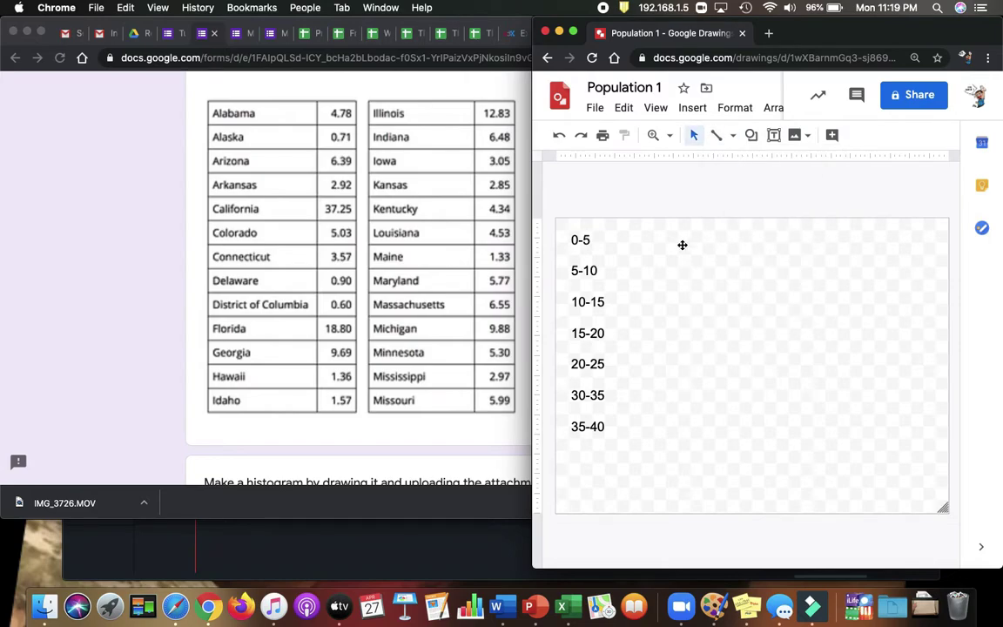
{"action": "left_click", "coordinate": [716, 135]}
Step: Draw the first vertical tally marks in the 0-5 row and one in the 5-10 row
{"action": "left_click_drag", "start_coordinate": [626, 230], "coordinate": [626, 251]}
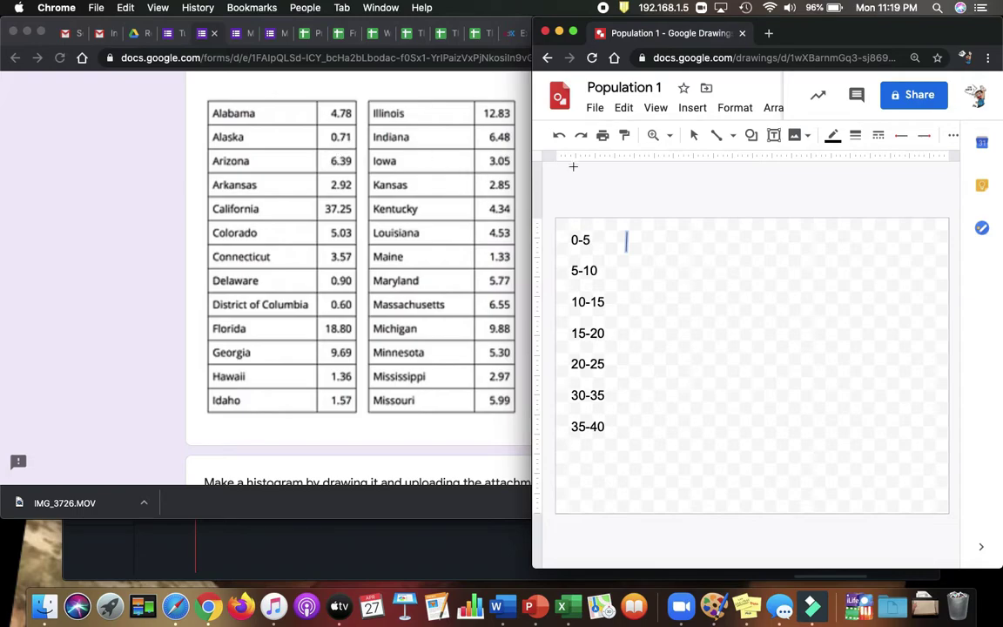
{"action": "left_click", "coordinate": [694, 135]}
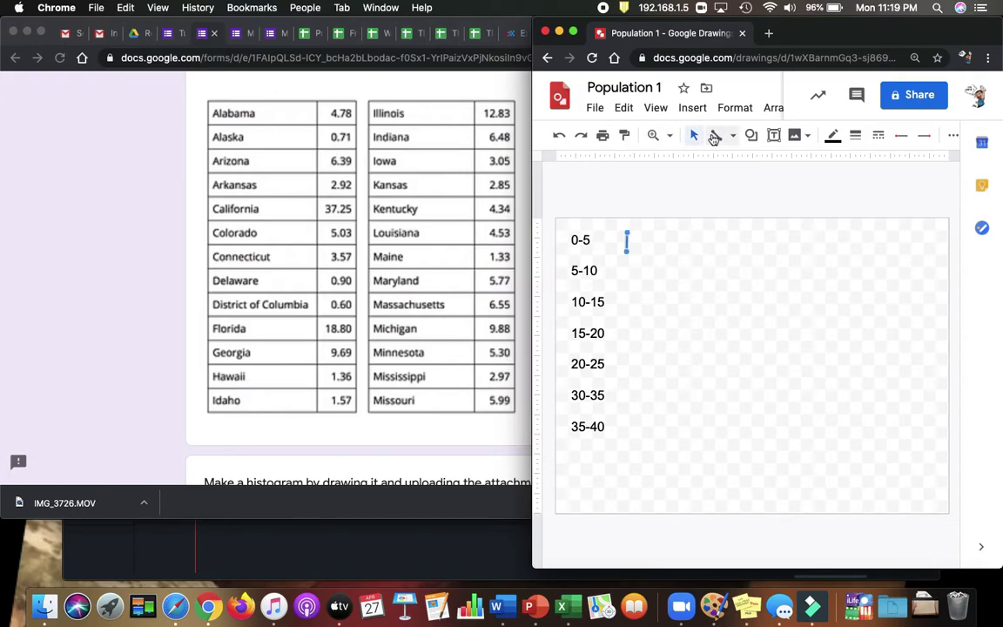
{"action": "left_click", "coordinate": [717, 135]}
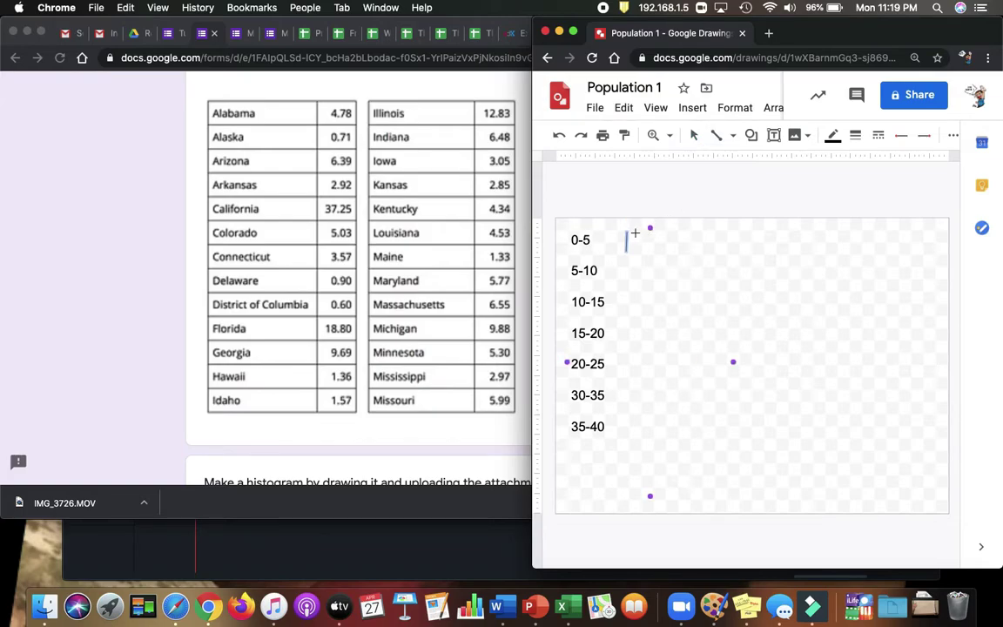
{"action": "left_click_drag", "start_coordinate": [635, 233], "coordinate": [635, 250]}
{"action": "left_click", "coordinate": [712, 136]}
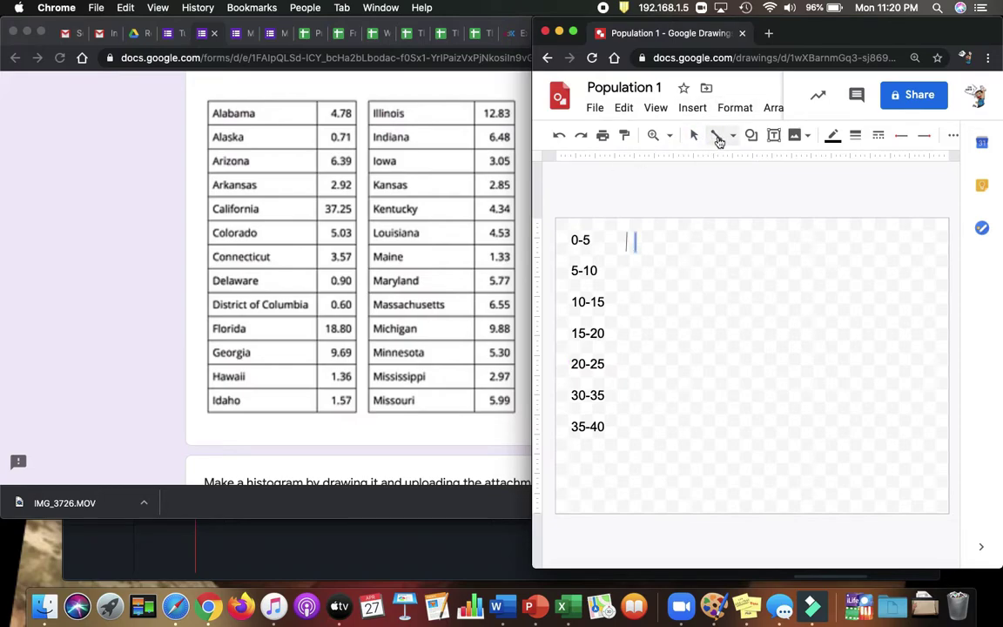
{"action": "left_click_drag", "start_coordinate": [635, 232], "coordinate": [635, 253]}
{"action": "left_click", "coordinate": [712, 137]}
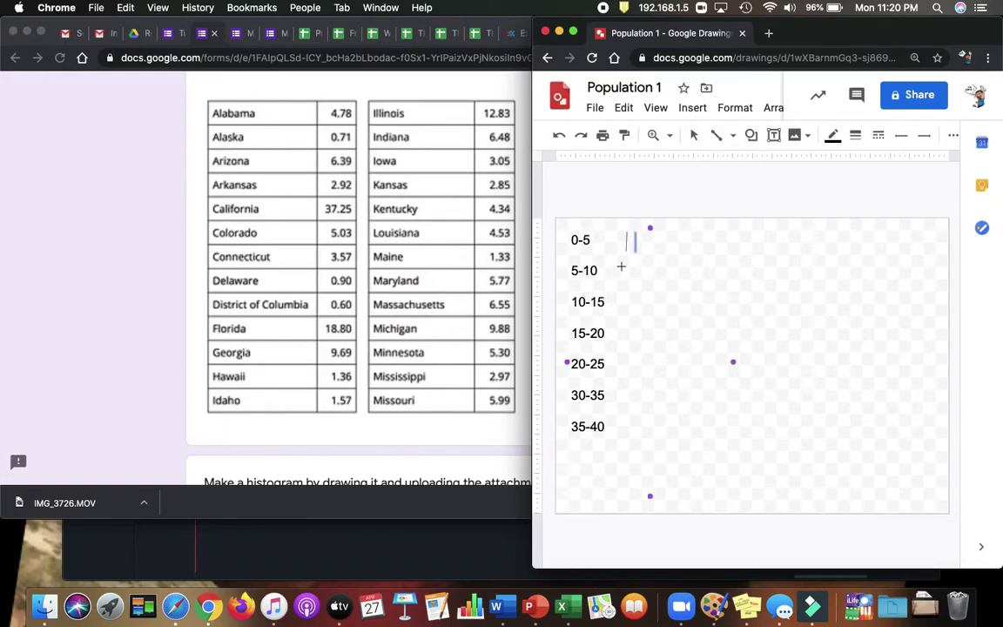
{"action": "left_click_drag", "start_coordinate": [624, 263], "coordinate": [624, 280]}
Step: Complete and strike through five 0-5 tallies, add one at 35-40, a second at 5-10
{"action": "left_click_drag", "start_coordinate": [649, 228], "coordinate": [650, 251]}
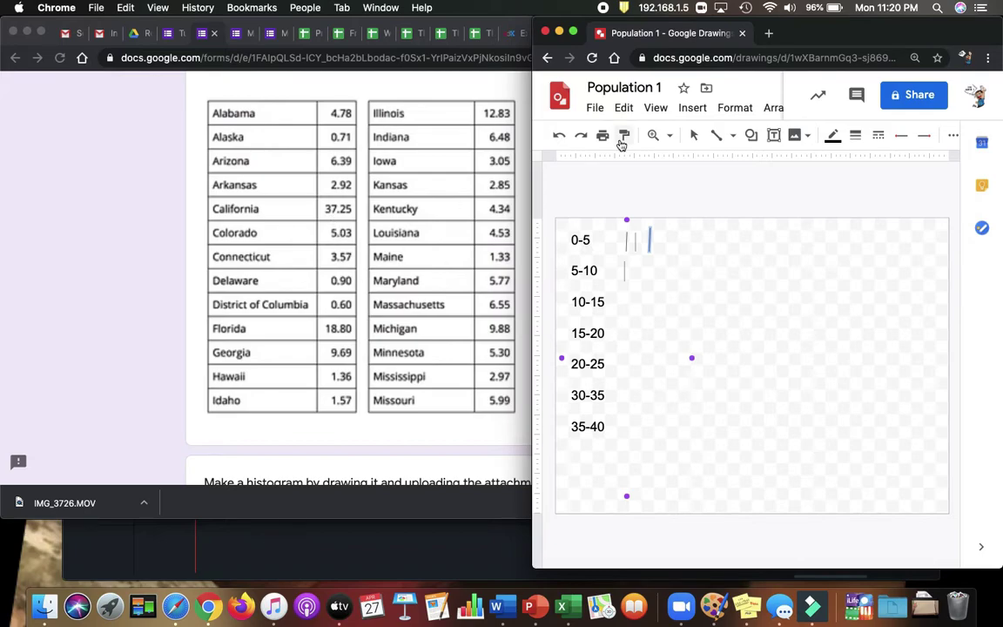
{"action": "left_click", "coordinate": [716, 135]}
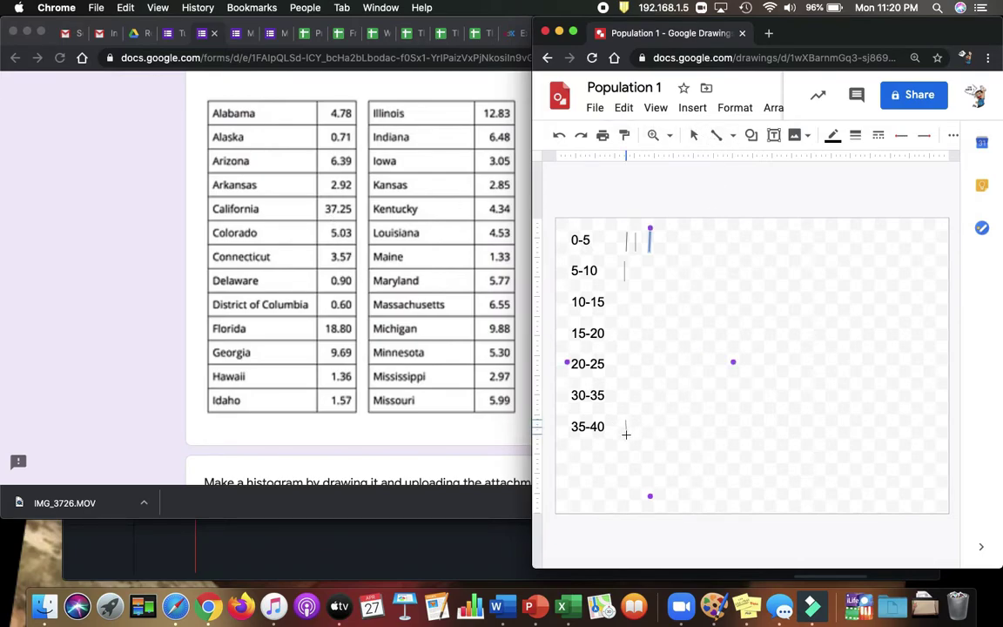
{"action": "left_click_drag", "start_coordinate": [625, 439], "coordinate": [625, 438]}
{"action": "left_click_drag", "start_coordinate": [630, 264], "coordinate": [632, 282]}
{"action": "left_click_drag", "start_coordinate": [659, 230], "coordinate": [650, 249]}
{"action": "left_click_drag", "start_coordinate": [667, 231], "coordinate": [668, 253]}
{"action": "left_click_drag", "start_coordinate": [616, 252], "coordinate": [677, 234]}
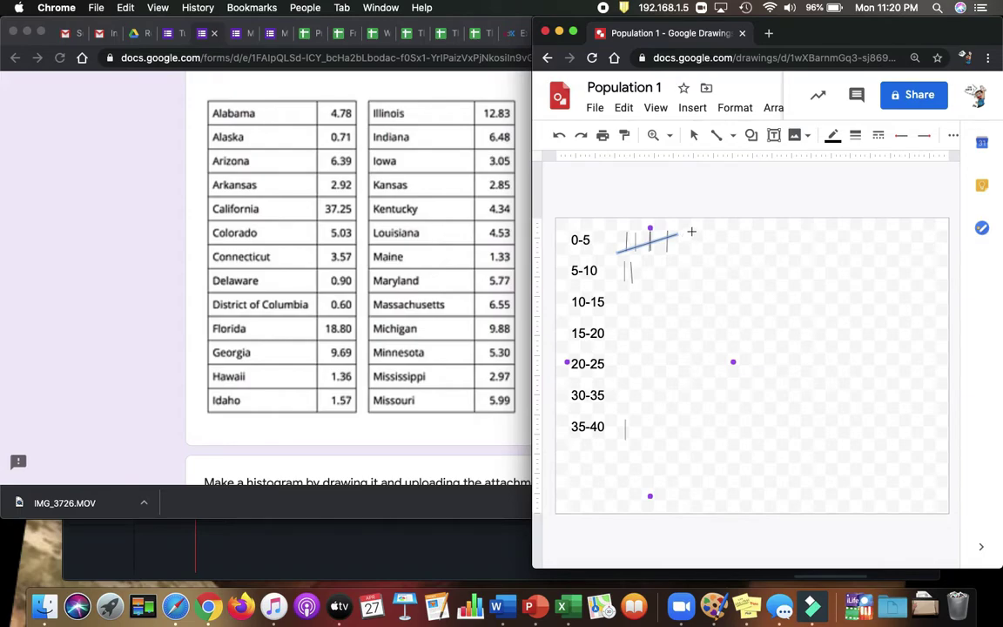
{"action": "left_click_drag", "start_coordinate": [692, 232], "coordinate": [693, 254]}
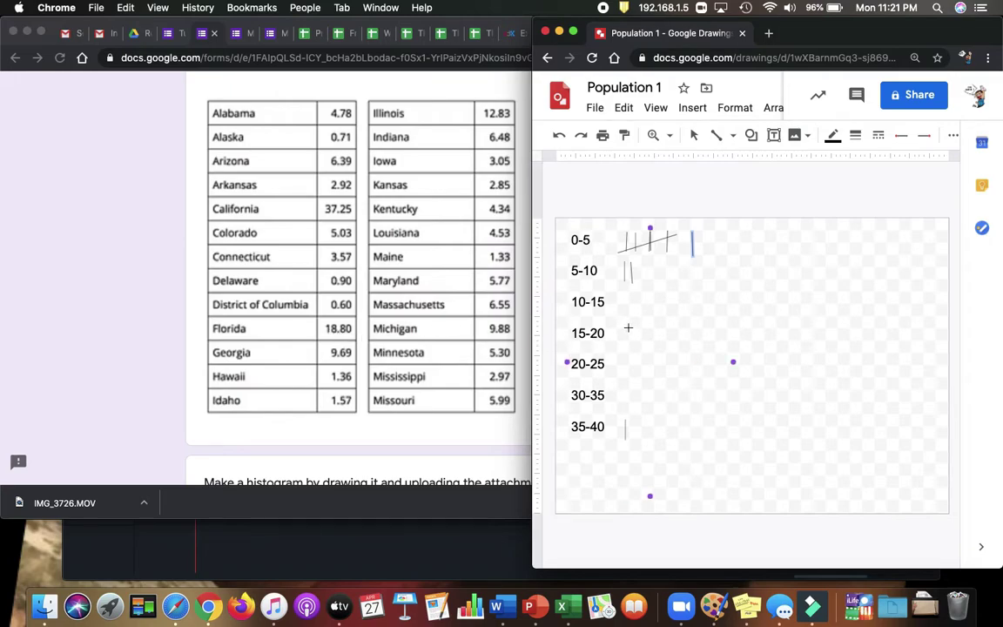
Step: Add single tallies at 10-15 and 15-20, more 5-10 marks, and strike a second 0-5 group
{"action": "left_click_drag", "start_coordinate": [624, 328], "coordinate": [624, 339]}
{"action": "left_click", "coordinate": [639, 269]}
{"action": "left_click_drag", "start_coordinate": [636, 263], "coordinate": [638, 283]}
{"action": "left_click_drag", "start_coordinate": [700, 231], "coordinate": [709, 261]}
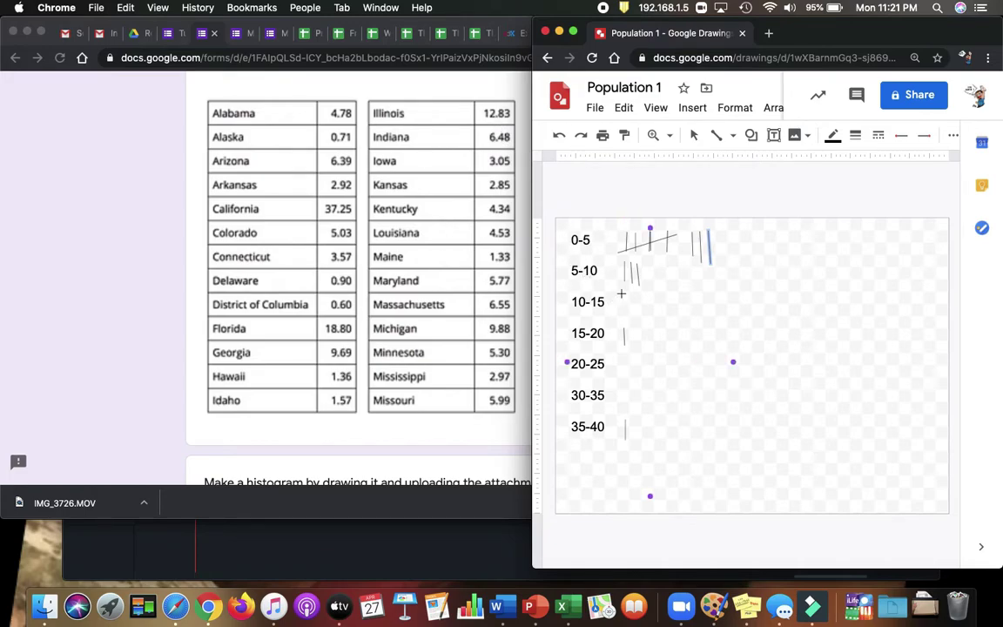
{"action": "left_click_drag", "start_coordinate": [622, 291], "coordinate": [623, 312]}
{"action": "left_click_drag", "start_coordinate": [646, 261], "coordinate": [647, 285]}
{"action": "left_click_drag", "start_coordinate": [717, 229], "coordinate": [718, 261]}
{"action": "left_click_drag", "start_coordinate": [692, 257], "coordinate": [721, 234]}
{"action": "left_click_drag", "start_coordinate": [738, 229], "coordinate": [738, 263]}
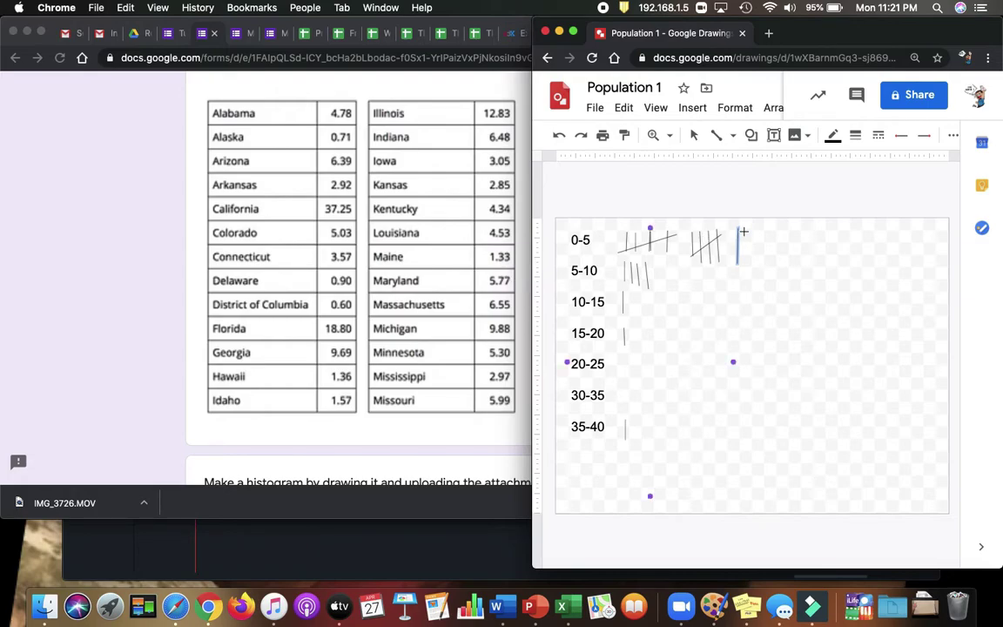
Step: Extend the 0-5 and 5-10 tallies, striking through a group of five in 5-10
{"action": "left_click_drag", "start_coordinate": [750, 229], "coordinate": [751, 267]}
{"action": "left_click_drag", "start_coordinate": [622, 281], "coordinate": [652, 263]}
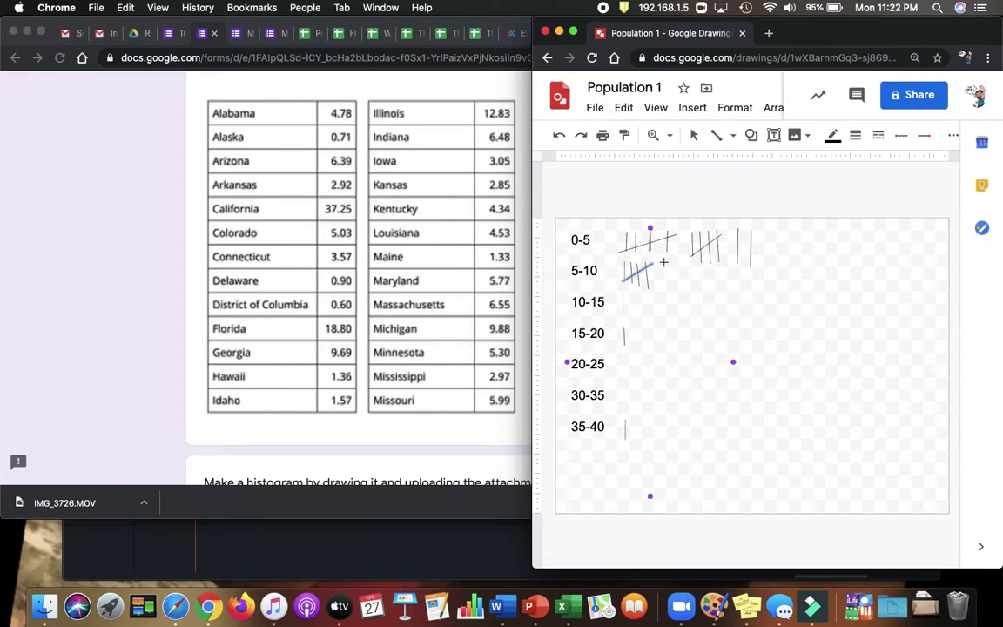
{"action": "left_click_drag", "start_coordinate": [664, 262], "coordinate": [669, 286]}
{"action": "left_click_drag", "start_coordinate": [673, 267], "coordinate": [678, 290]}
{"action": "left_click_drag", "start_coordinate": [681, 261], "coordinate": [686, 292]}
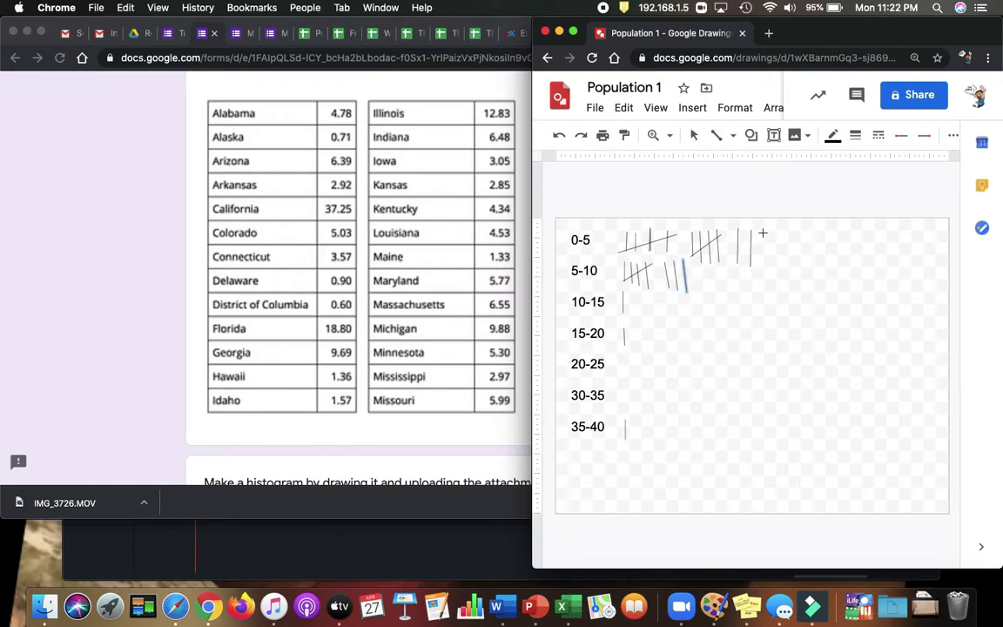
{"action": "left_click_drag", "start_coordinate": [762, 233], "coordinate": [761, 269]}
{"action": "left_click", "coordinate": [625, 301]}
{"action": "left_click_drag", "start_coordinate": [689, 263], "coordinate": [696, 295]}
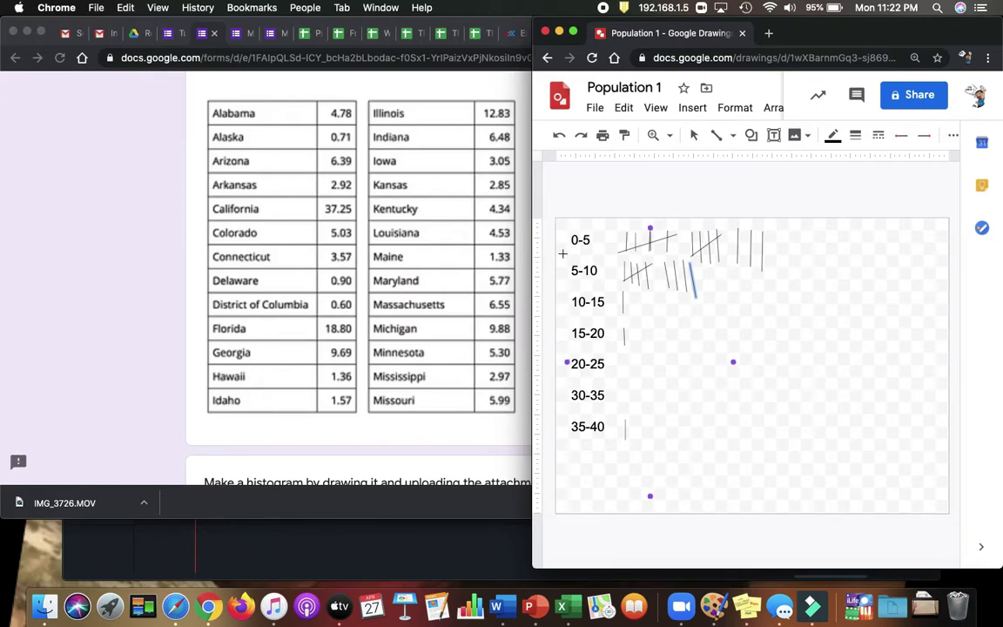
Step: Draw horizontal divider lines between the tally rows, from below 0-5 to below 30-35
{"action": "left_click_drag", "start_coordinate": [563, 253], "coordinate": [774, 262]}
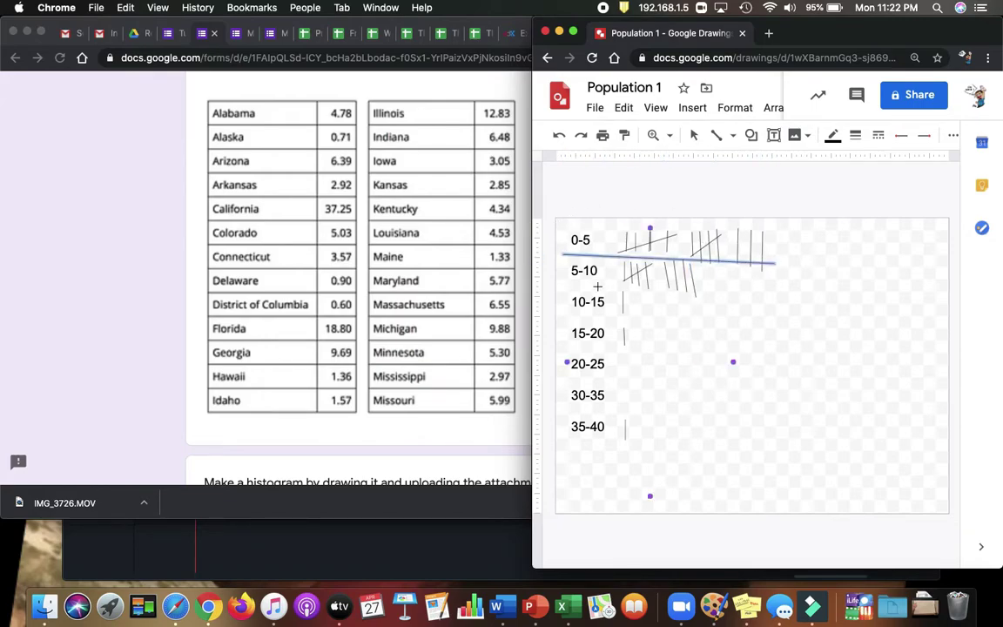
{"action": "left_click_drag", "start_coordinate": [562, 287], "coordinate": [718, 297]}
{"action": "left_click_drag", "start_coordinate": [561, 320], "coordinate": [673, 323]}
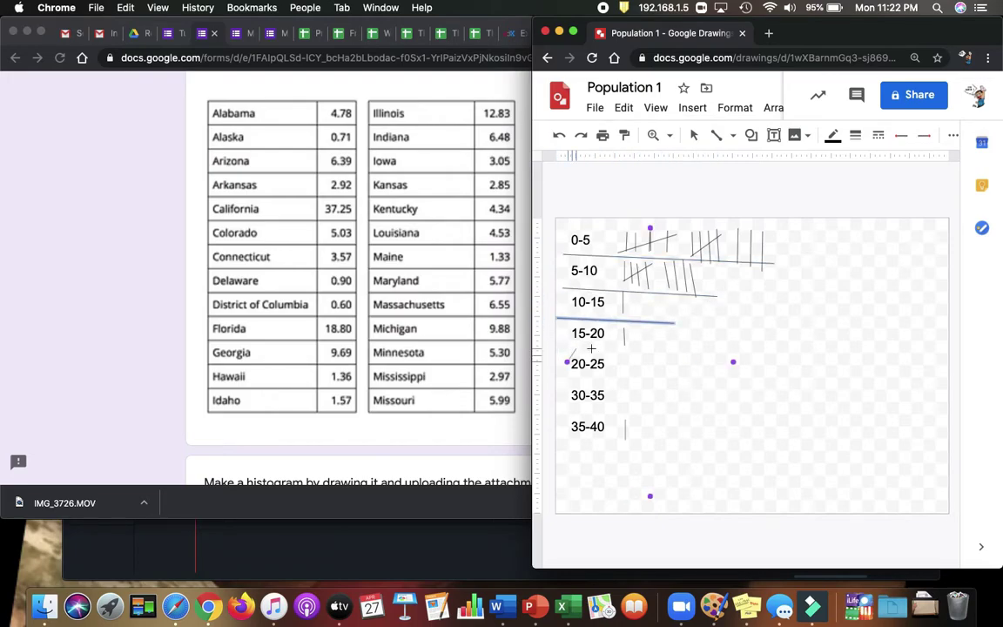
{"action": "left_click_drag", "start_coordinate": [562, 359], "coordinate": [681, 348]}
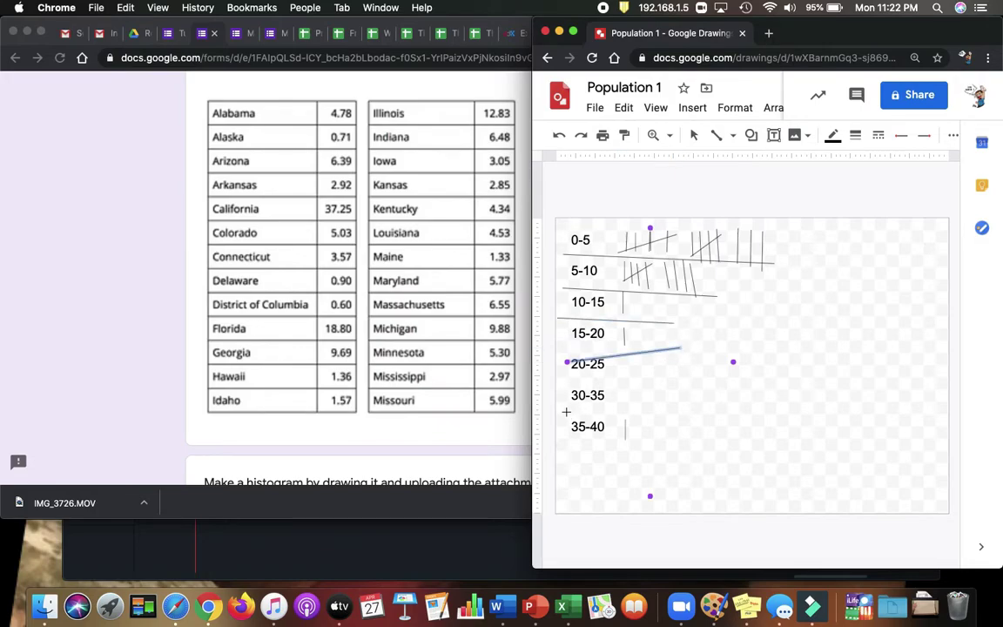
{"action": "left_click_drag", "start_coordinate": [565, 412], "coordinate": [690, 412]}
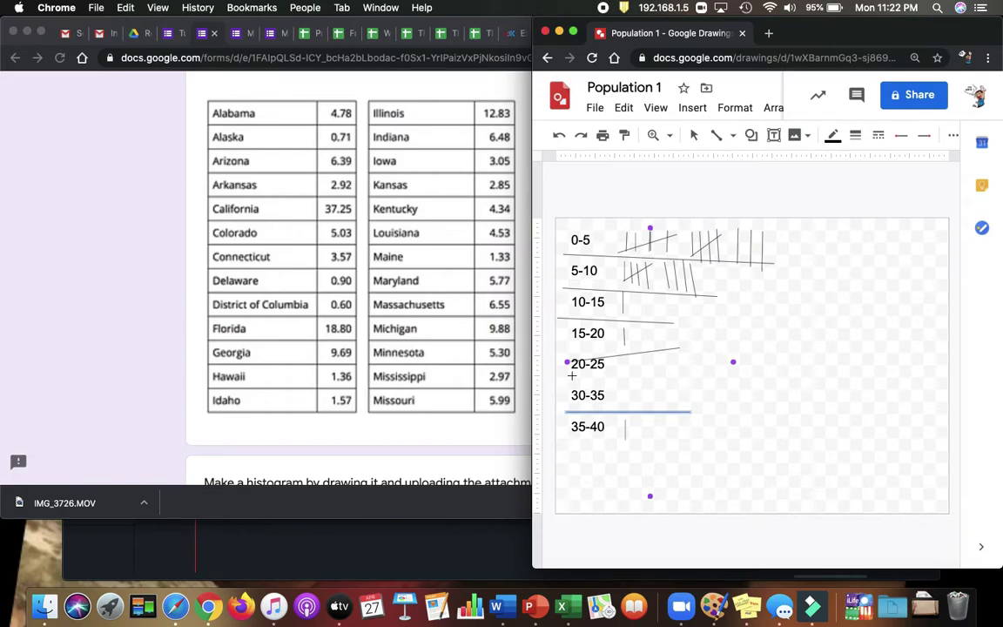
{"action": "left_click", "coordinate": [694, 135]}
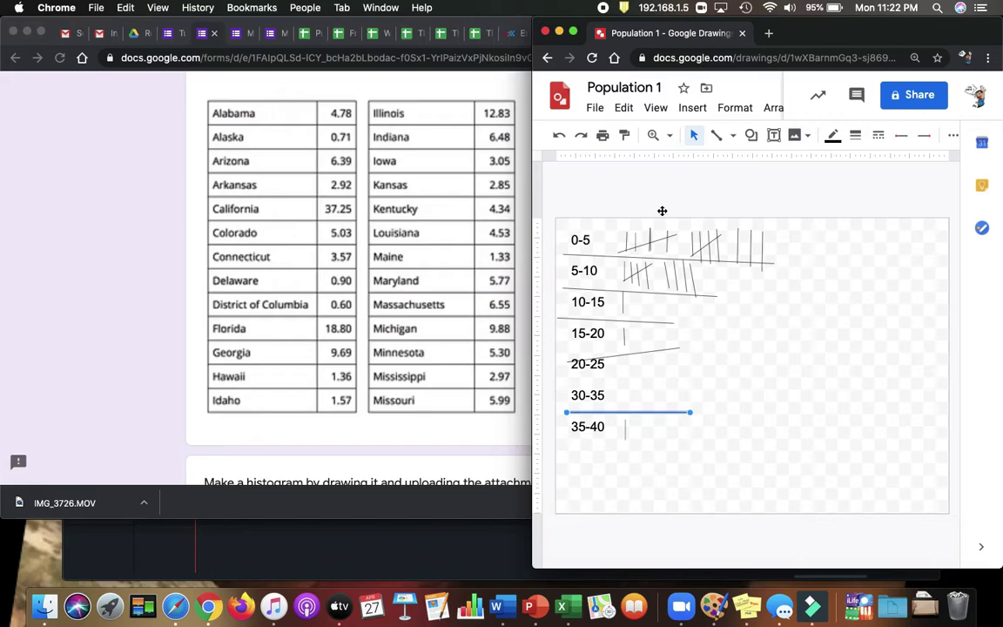
{"action": "left_click", "coordinate": [716, 135]}
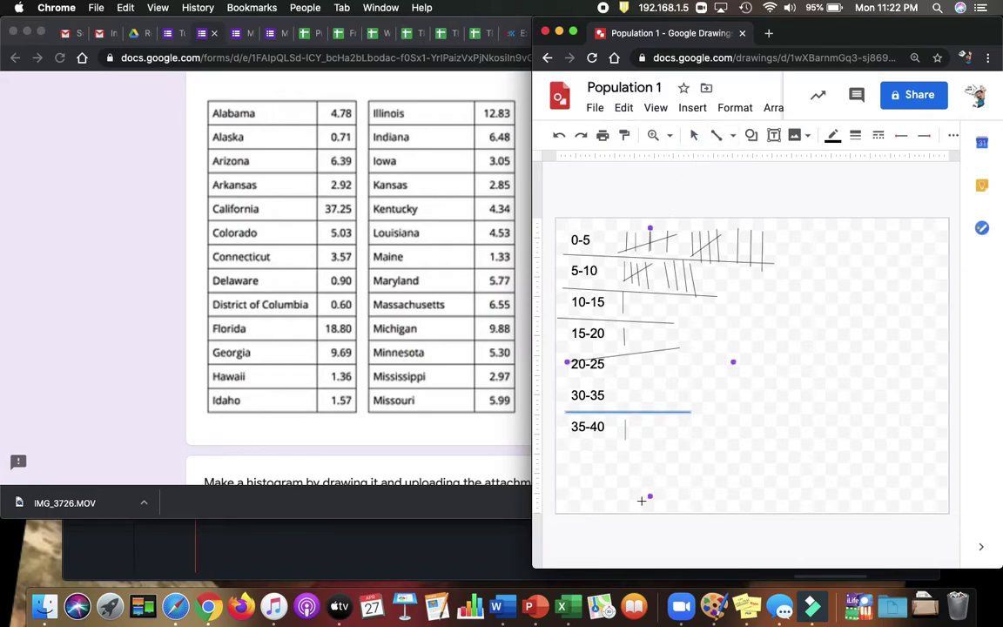
{"action": "mouse_move", "coordinate": [678, 495]}
{"action": "left_mouse_down"}
{"action": "mouse_move", "coordinate": [970, 494]}
{"action": "mouse_move", "coordinate": [940, 495]}
{"action": "left_mouse_up"}
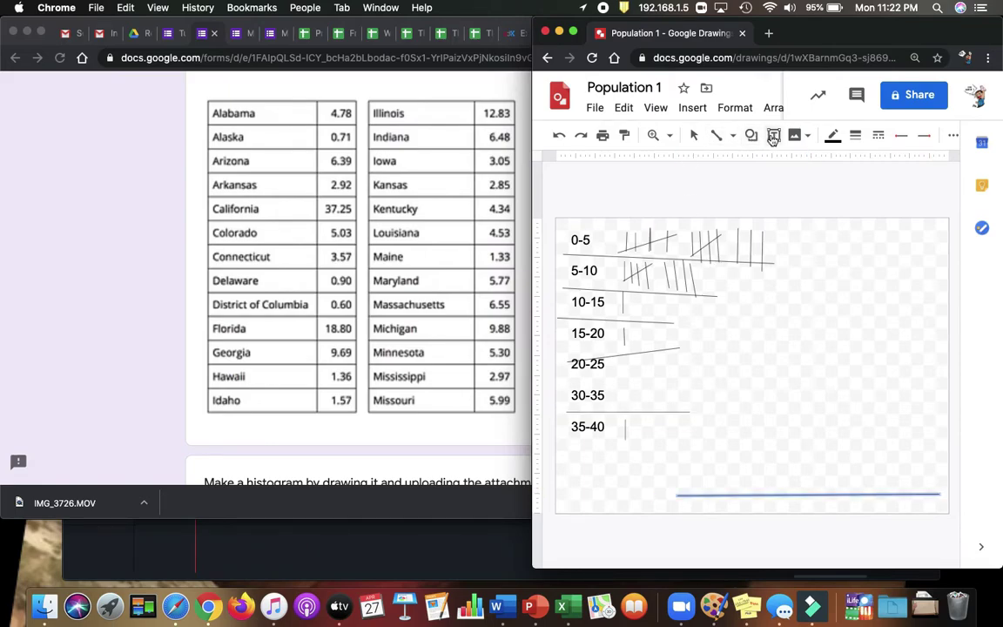
{"action": "left_click", "coordinate": [773, 137]}
{"action": "left_click_drag", "start_coordinate": [675, 495], "coordinate": [943, 509]}
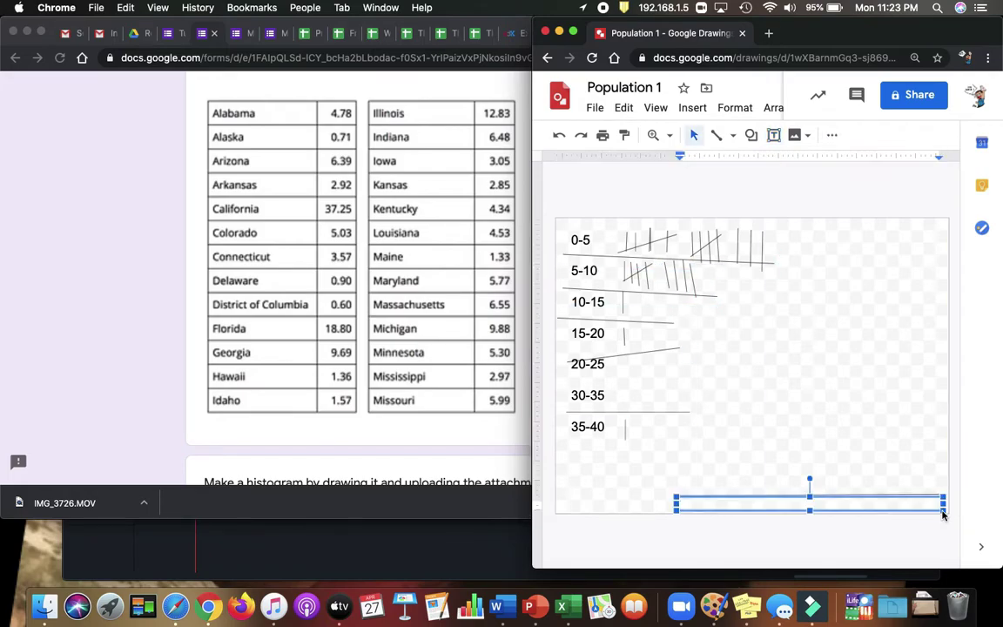
{"action": "type", "text": "0"}
{"action": "type", "text": "10    15     20"}
{"action": "left_click_drag", "start_coordinate": [683, 505], "coordinate": [694, 505]}
{"action": "key", "text": "Right"}
{"action": "key", "text": "Right"}
{"action": "key", "text": "Right"}
{"action": "key", "text": "Right"}
{"action": "key", "text": "Right"}
{"action": "type", "text": "40"}
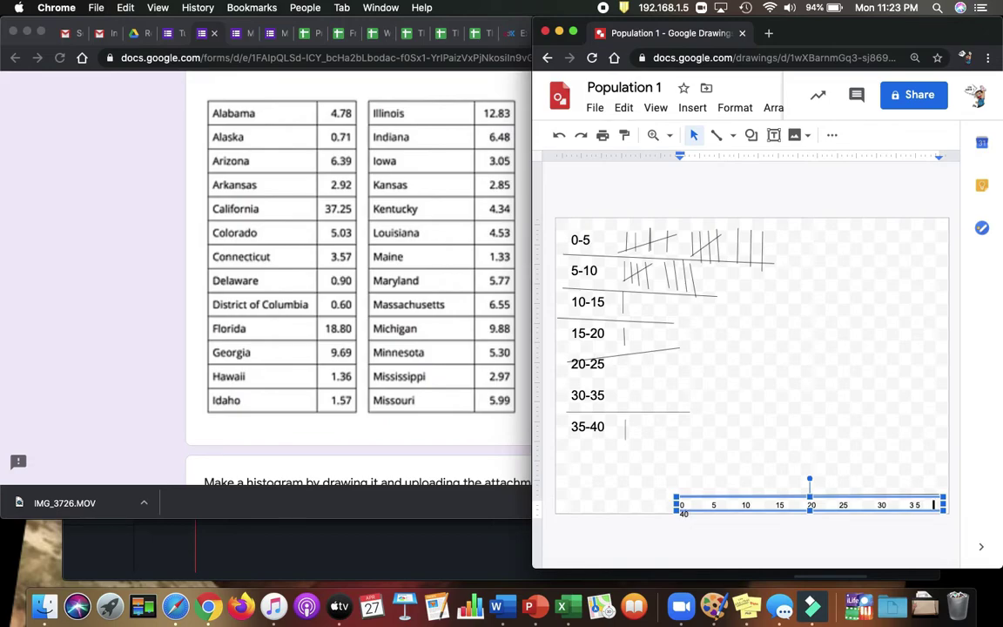
{"action": "left_click", "coordinate": [773, 135]}
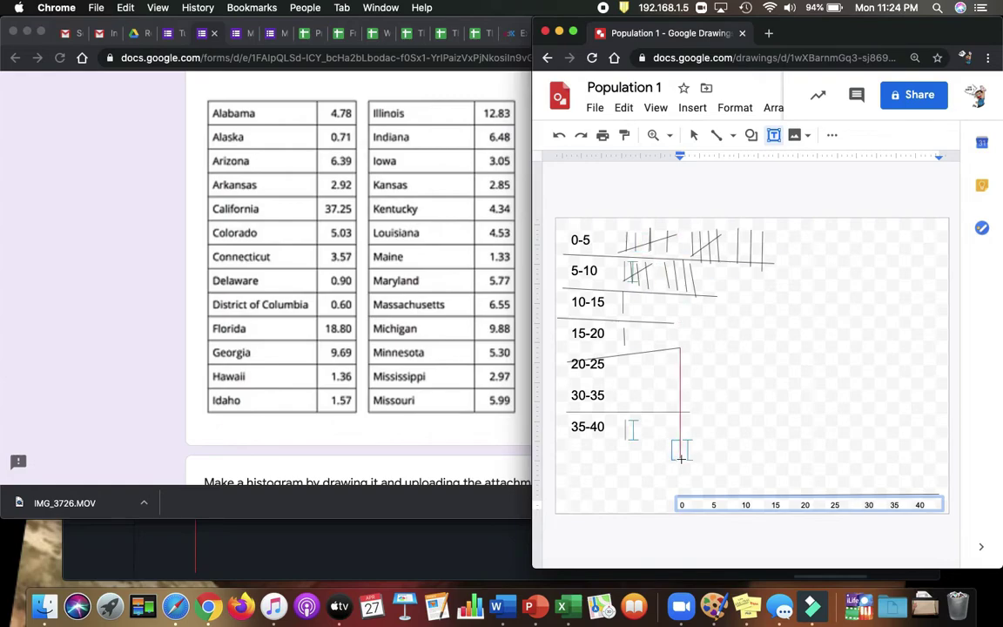
Step: Add small vertical-axis label boxes reading 5 and 10 above the horizontal axis
{"action": "left_click_drag", "start_coordinate": [671, 438], "coordinate": [687, 459]}
{"action": "type", "text": "5"}
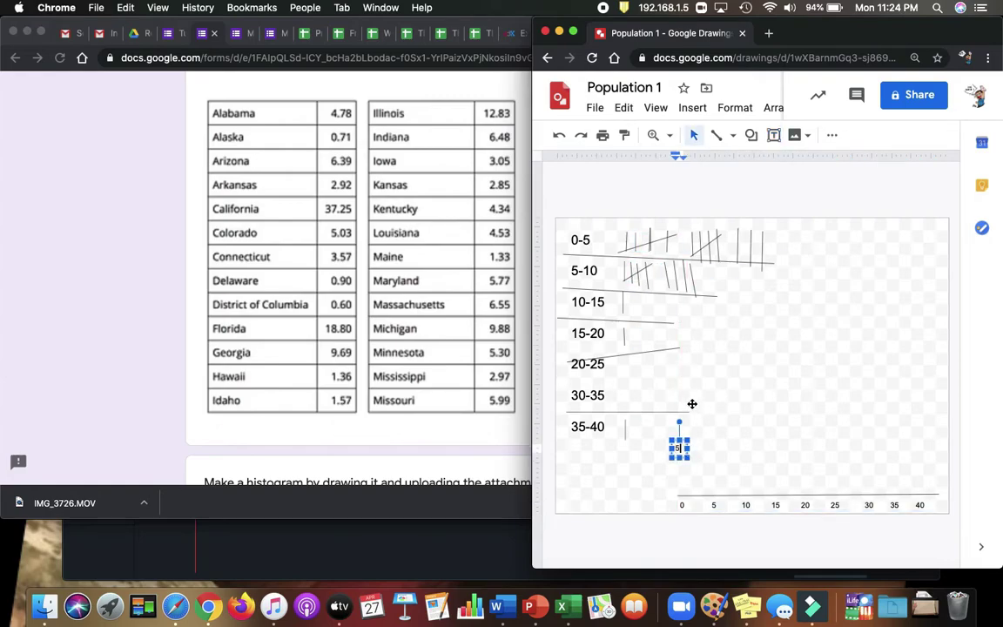
{"action": "left_click", "coordinate": [673, 385]}
{"action": "left_click", "coordinate": [750, 409]}
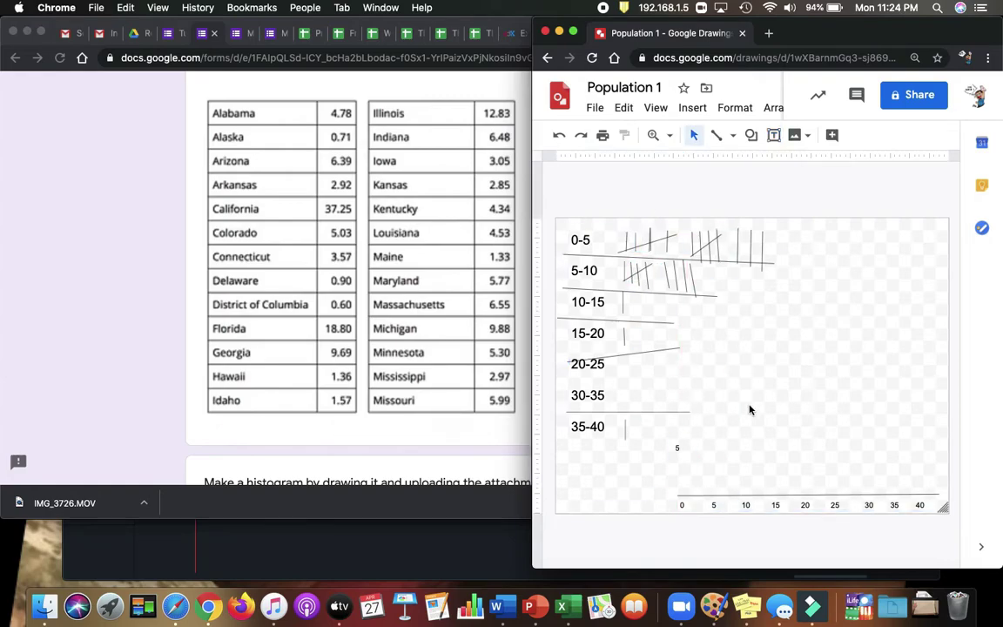
{"action": "left_click", "coordinate": [774, 135]}
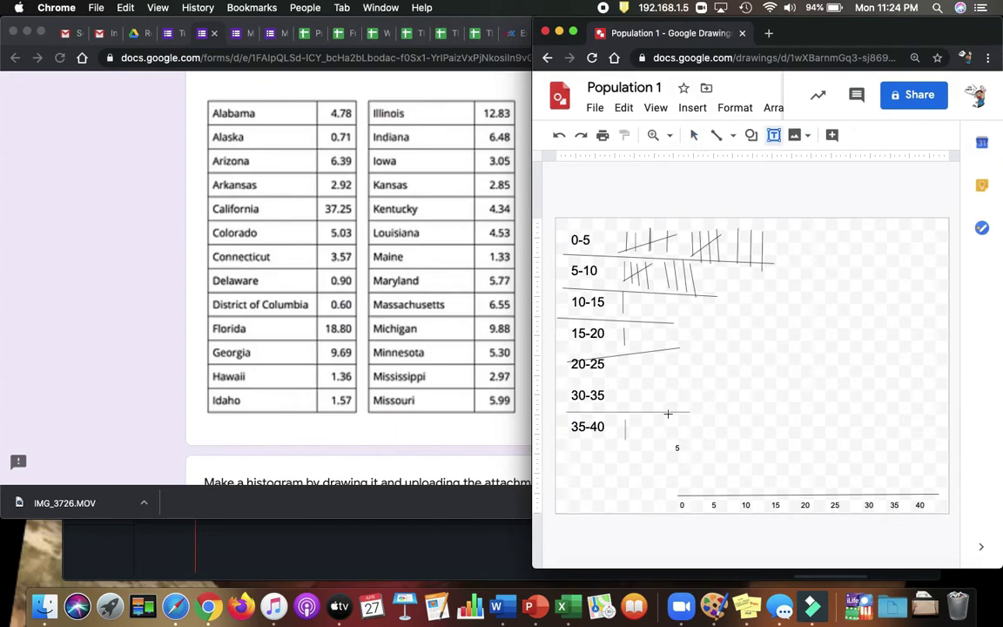
{"action": "left_click_drag", "start_coordinate": [672, 381], "coordinate": [692, 406]}
{"action": "type", "text": "1"}
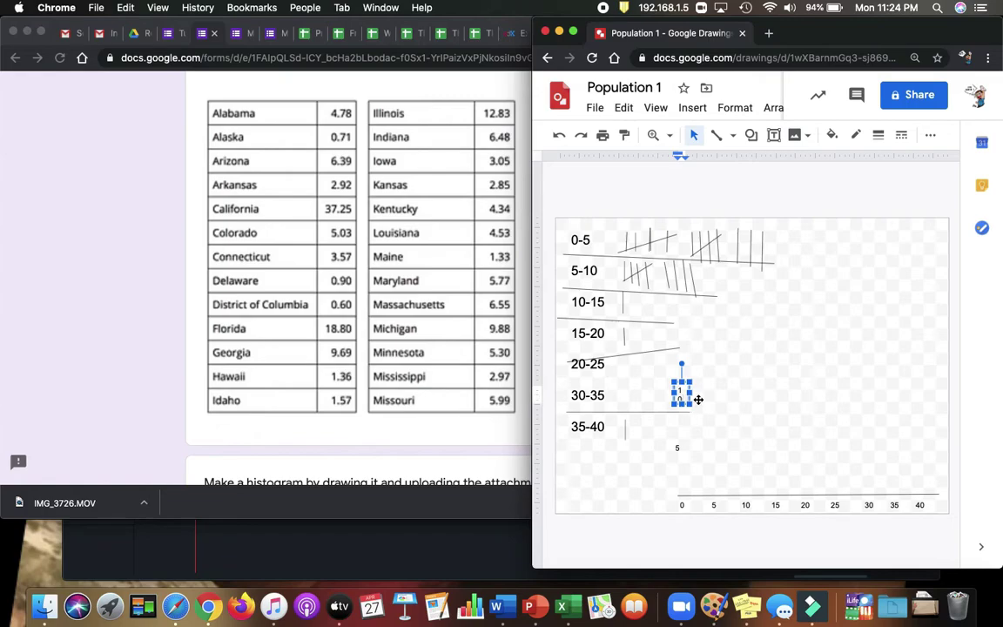
{"action": "type", "text": "0"}
{"action": "left_click_drag", "start_coordinate": [692, 392], "coordinate": [705, 392]}
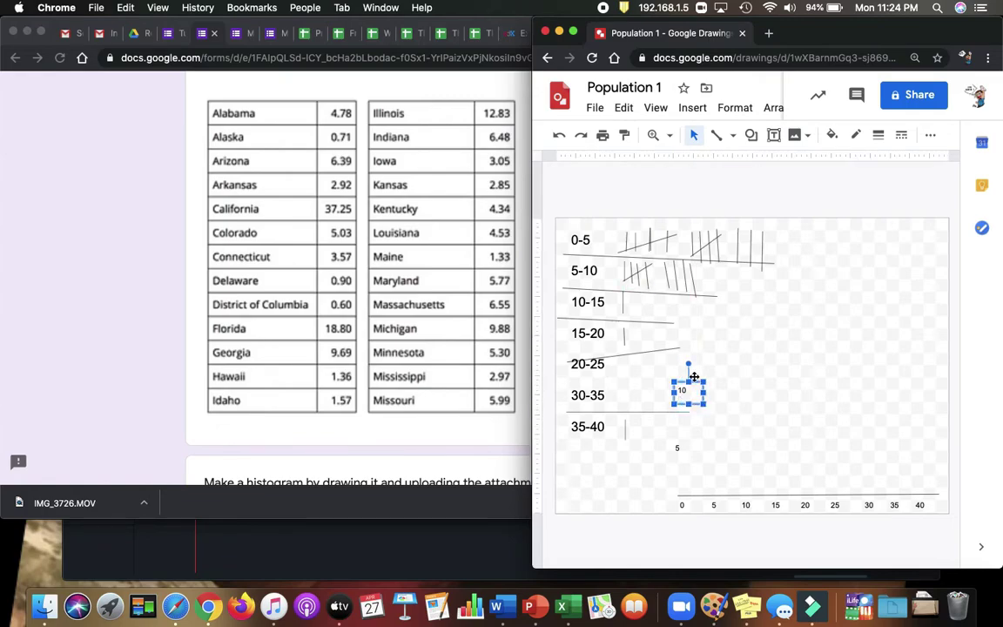
Step: Add a 15 label box near the 15-20 row
{"action": "left_click", "coordinate": [681, 358]}
{"action": "left_click", "coordinate": [772, 137]}
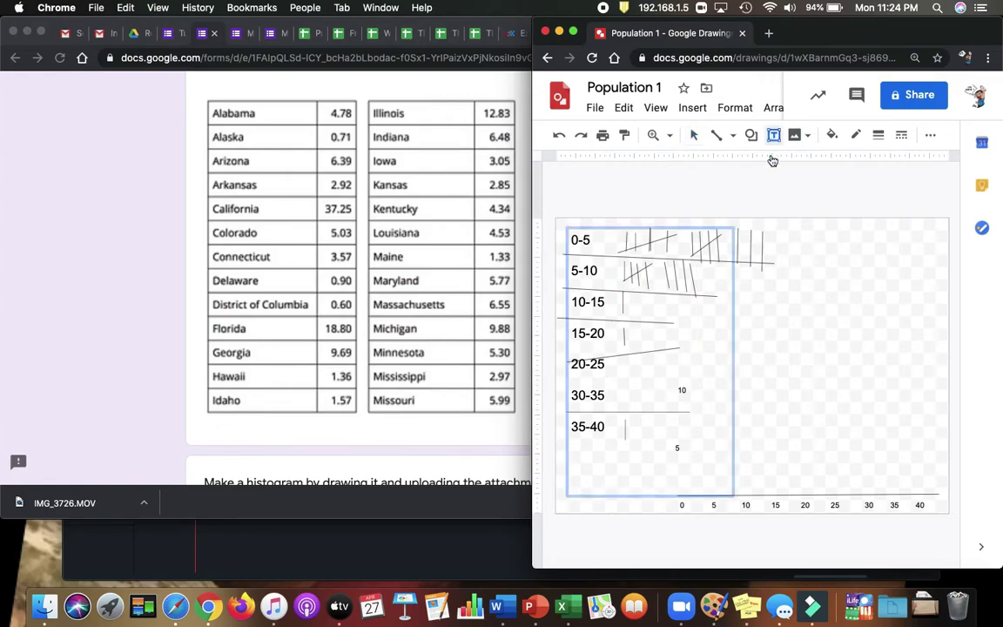
{"action": "left_click_drag", "start_coordinate": [677, 333], "coordinate": [697, 355]}
{"action": "type", "text": "15"}
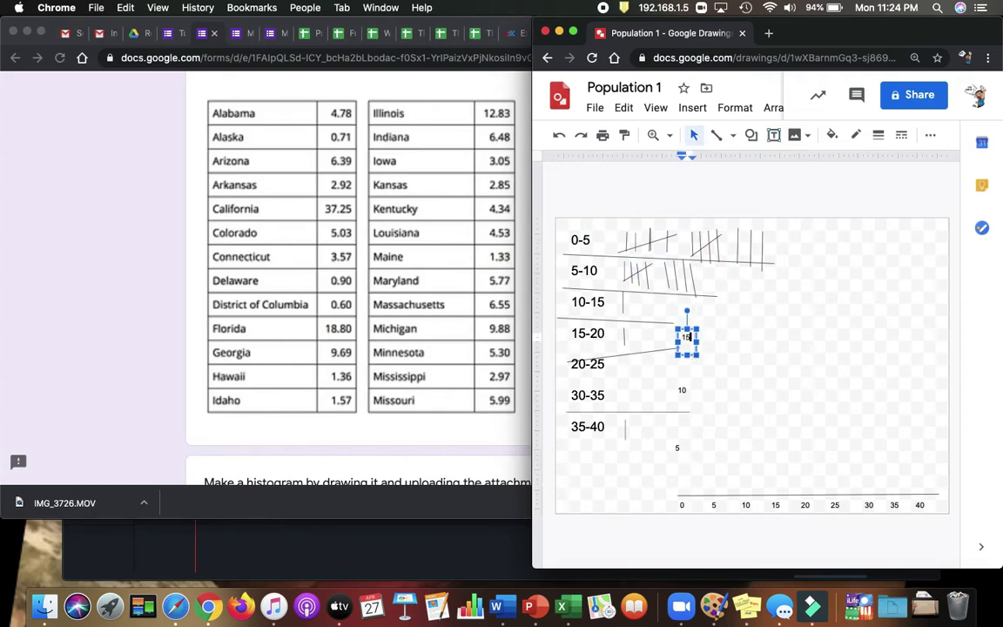
{"action": "left_click", "coordinate": [710, 341]}
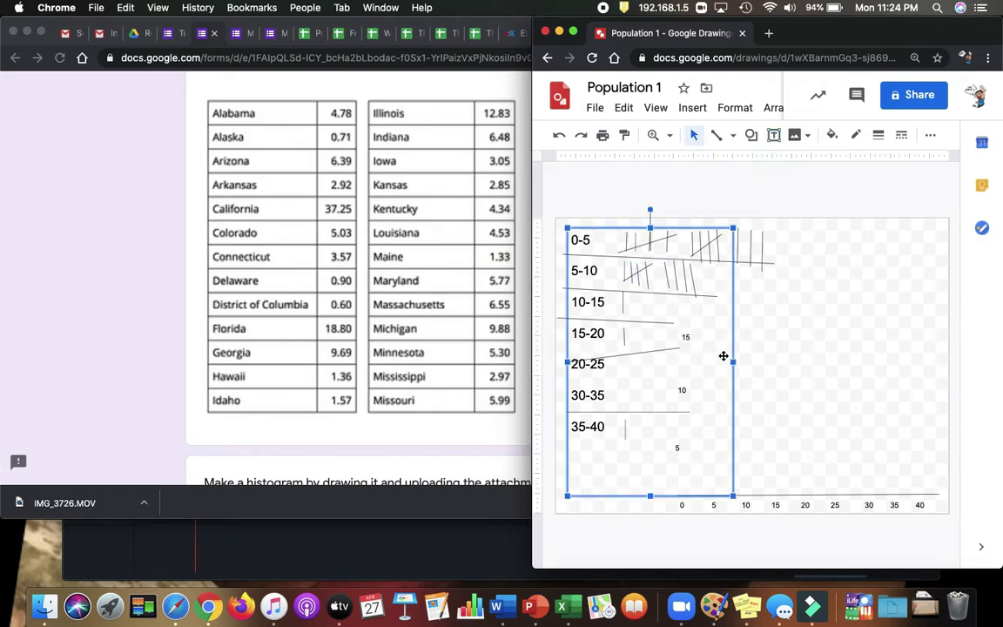
{"action": "left_click", "coordinate": [777, 409]}
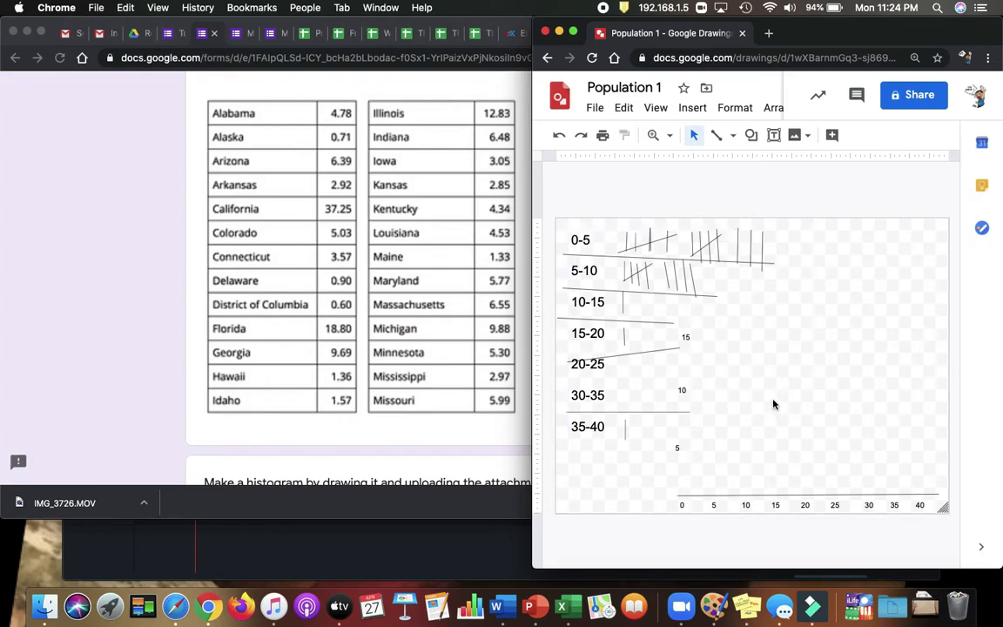
Step: Shift the 10 and 15 labels left so they stack in line above 5
{"action": "left_click", "coordinate": [683, 393]}
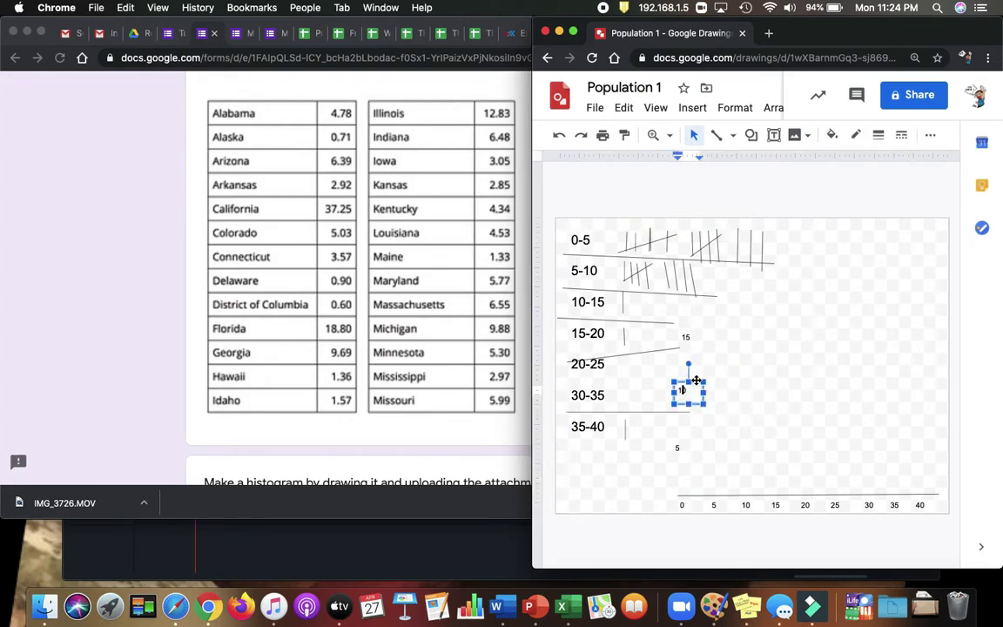
{"action": "left_click_drag", "start_coordinate": [696, 381], "coordinate": [688, 382]}
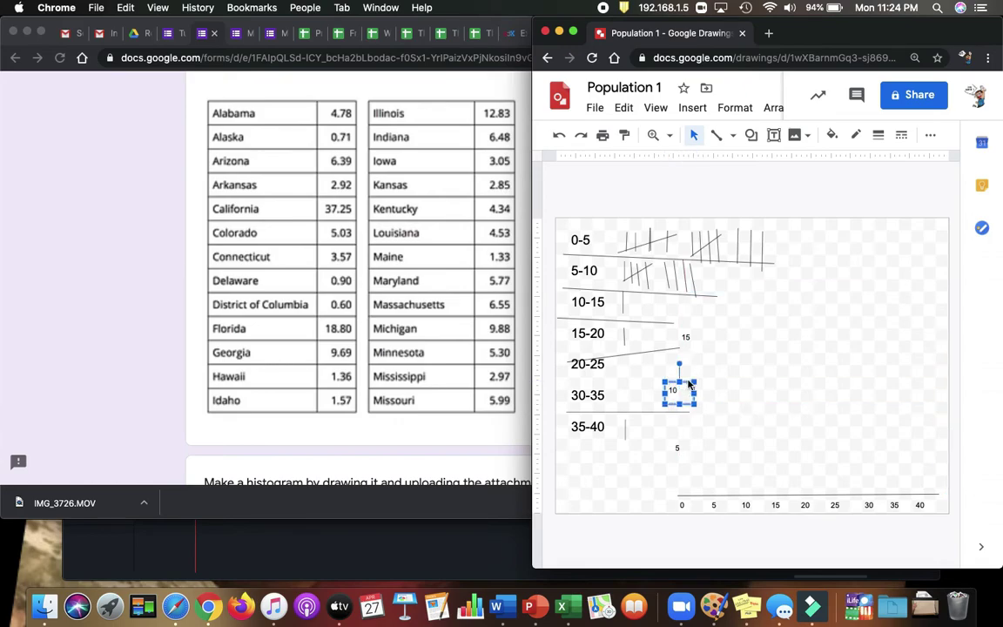
{"action": "left_click", "coordinate": [693, 333]}
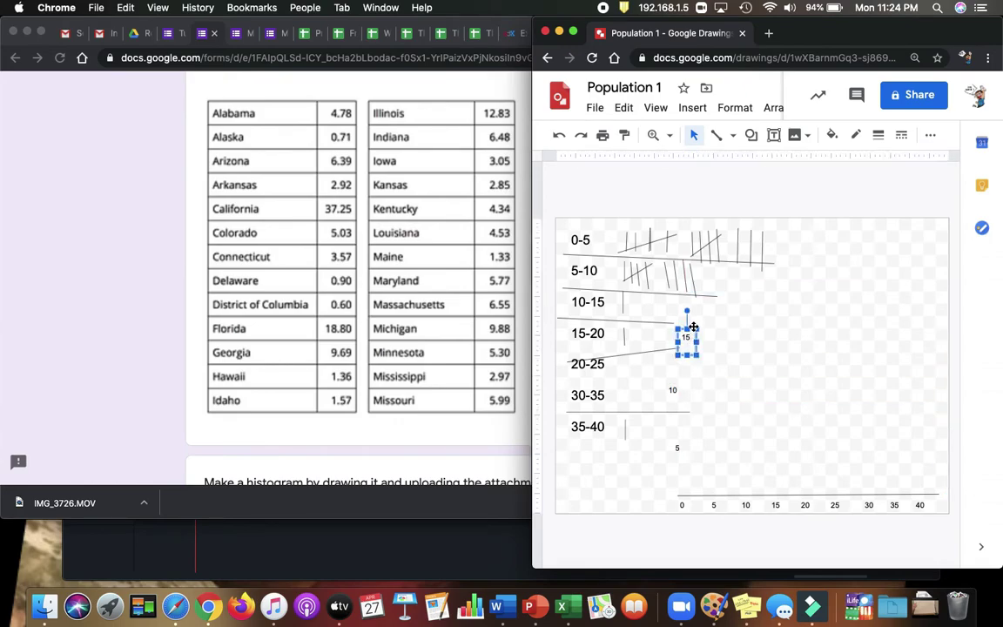
{"action": "left_click_drag", "start_coordinate": [693, 327], "coordinate": [689, 327]}
{"action": "left_click_drag", "start_coordinate": [683, 328], "coordinate": [685, 329]}
Step: Draw two rectangle bars on the axis: a tall one over 0–5 past the 10 mark, and one over 5–10
{"action": "left_click", "coordinate": [670, 464]}
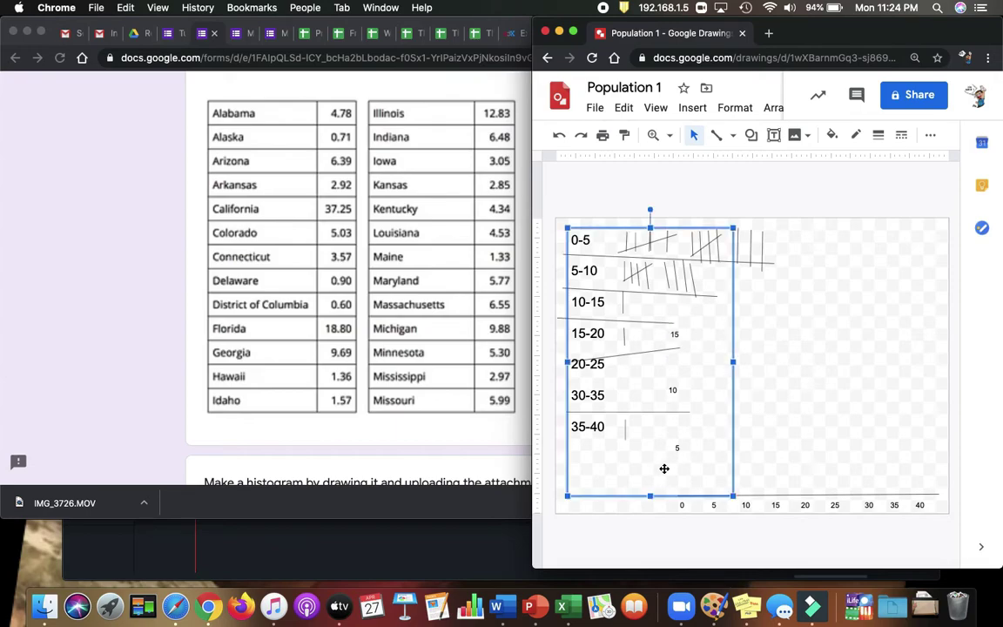
{"action": "left_click", "coordinate": [631, 523]}
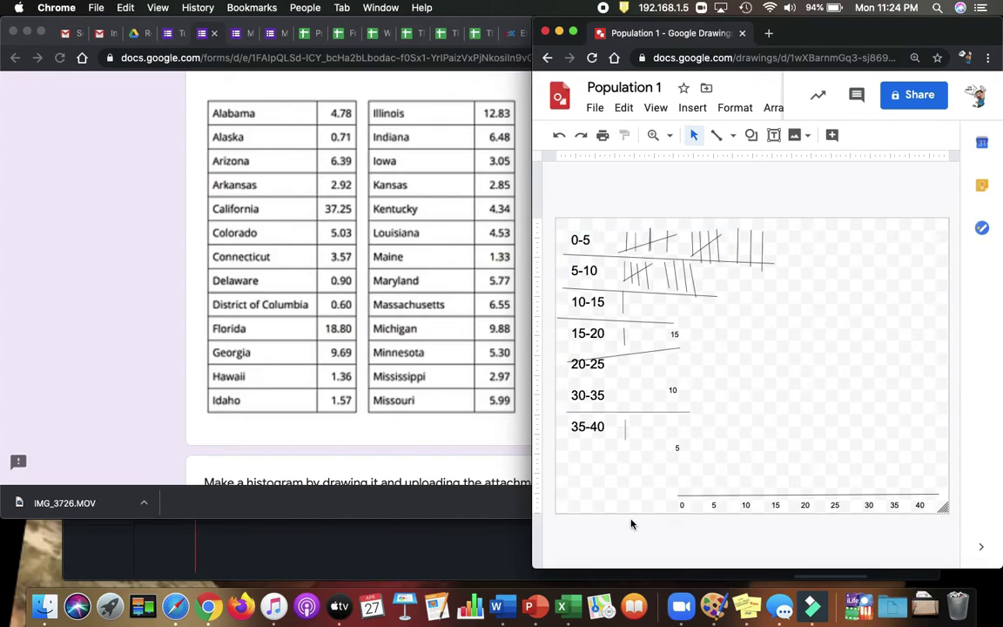
{"action": "left_click", "coordinate": [751, 136]}
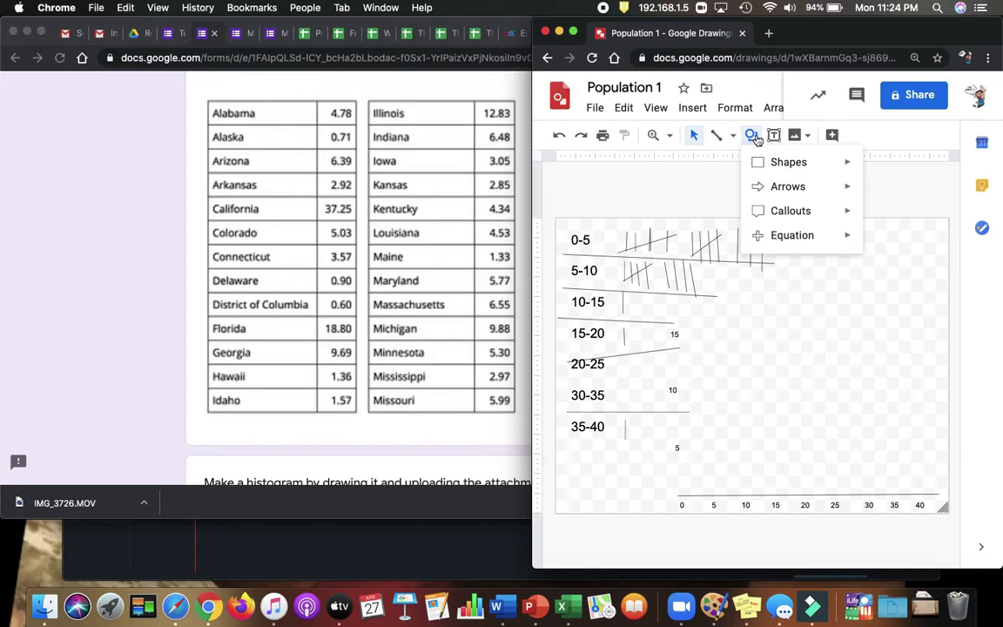
{"action": "mouse_move", "coordinate": [785, 166]}
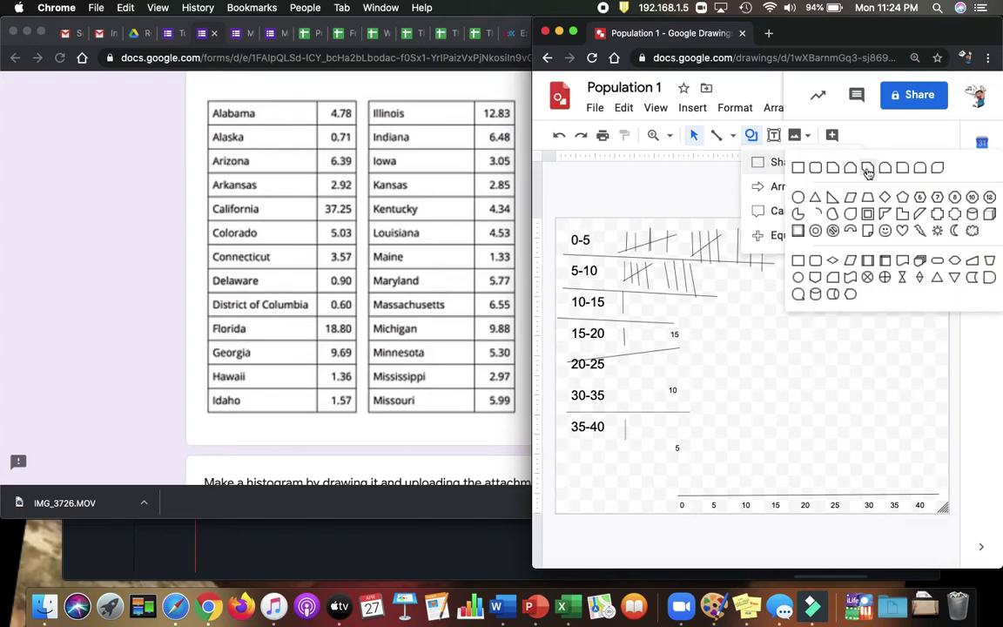
{"action": "left_click", "coordinate": [798, 168]}
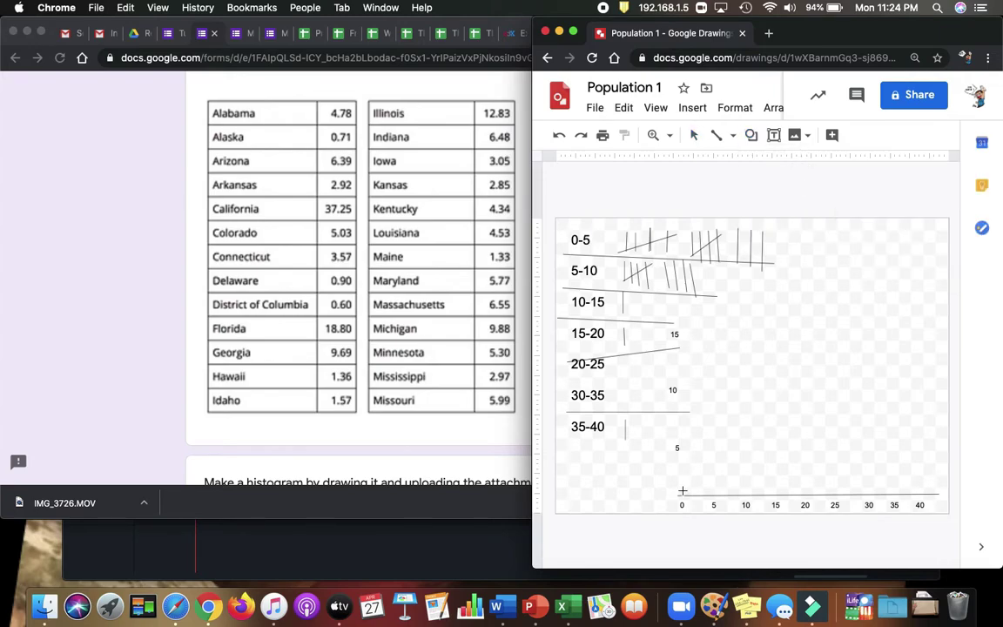
{"action": "mouse_move", "coordinate": [681, 503]}
{"action": "left_mouse_down"}
{"action": "mouse_move", "coordinate": [836, 351]}
{"action": "mouse_move", "coordinate": [682, 332]}
{"action": "mouse_move", "coordinate": [683, 351]}
{"action": "mouse_move", "coordinate": [858, 347]}
{"action": "mouse_move", "coordinate": [688, 348]}
{"action": "mouse_move", "coordinate": [714, 361]}
{"action": "left_mouse_up"}
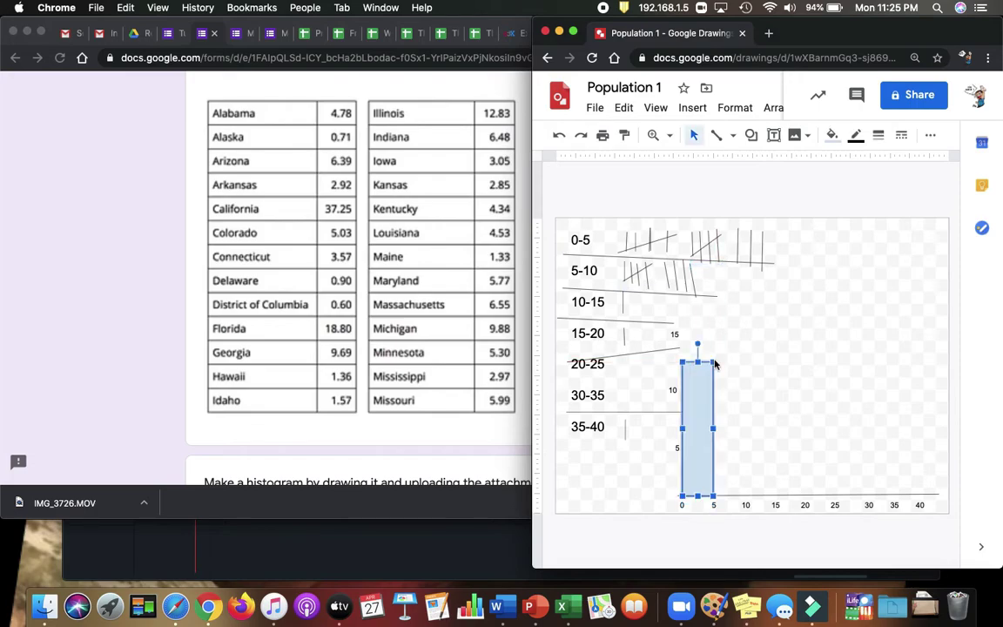
{"action": "left_click", "coordinate": [728, 439]}
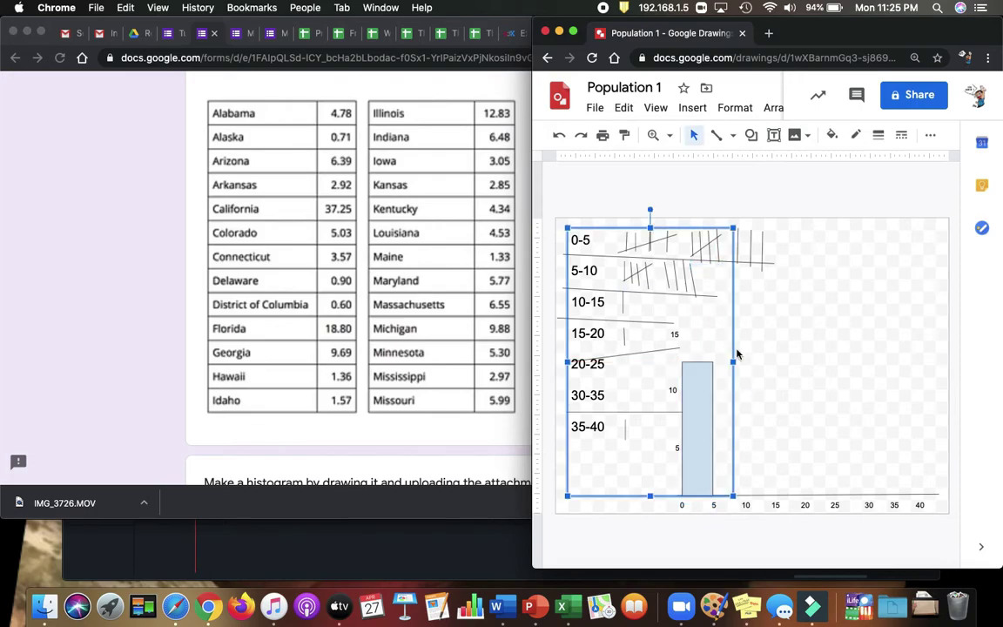
{"action": "left_click", "coordinate": [780, 319]}
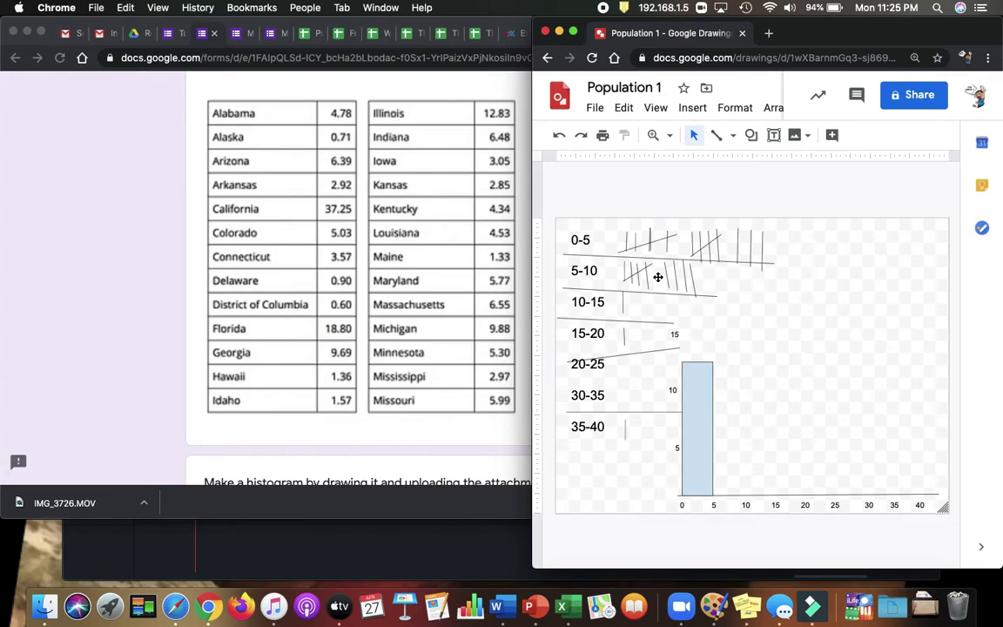
{"action": "left_click", "coordinate": [751, 135]}
{"action": "left_click", "coordinate": [800, 164]}
{"action": "mouse_move", "coordinate": [713, 494]}
{"action": "left_mouse_down"}
{"action": "mouse_move", "coordinate": [731, 362]}
{"action": "mouse_move", "coordinate": [738, 393]}
{"action": "mouse_move", "coordinate": [746, 385]}
{"action": "left_mouse_up"}
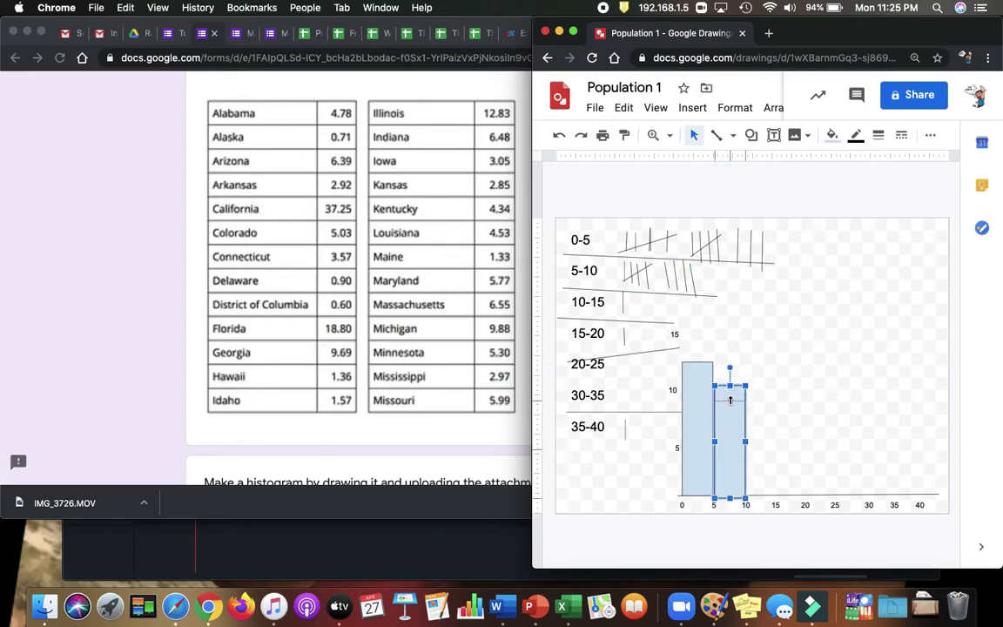
Step: Shorten the 5–10 bar and draw short rectangle bars over 10–15 and 15–20
{"action": "left_click_drag", "start_coordinate": [731, 399], "coordinate": [731, 399]}
{"action": "left_click", "coordinate": [773, 405]}
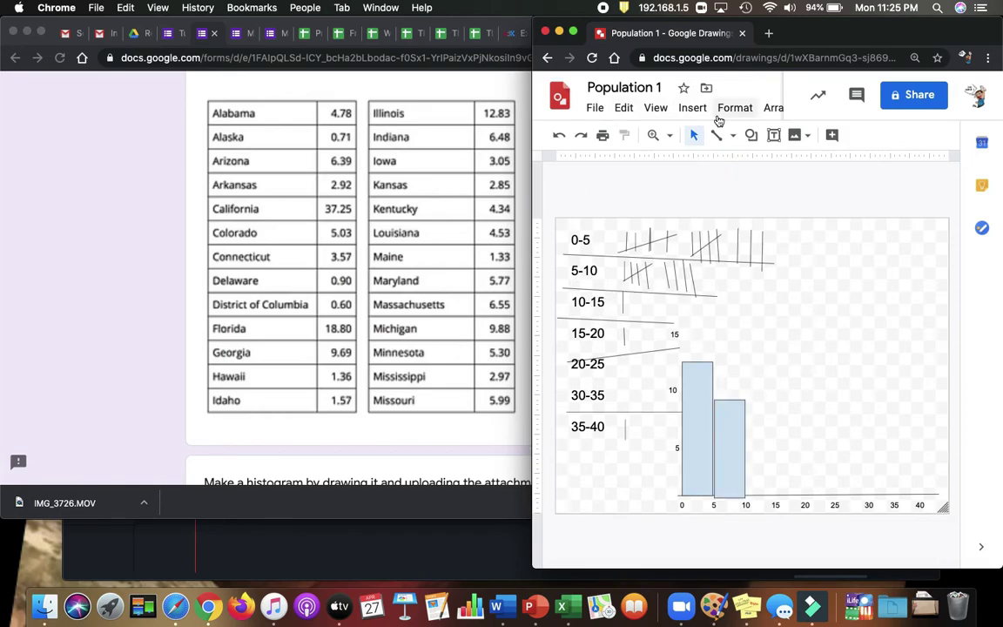
{"action": "left_click", "coordinate": [750, 135]}
{"action": "mouse_move", "coordinate": [767, 162]}
{"action": "left_click", "coordinate": [797, 166]}
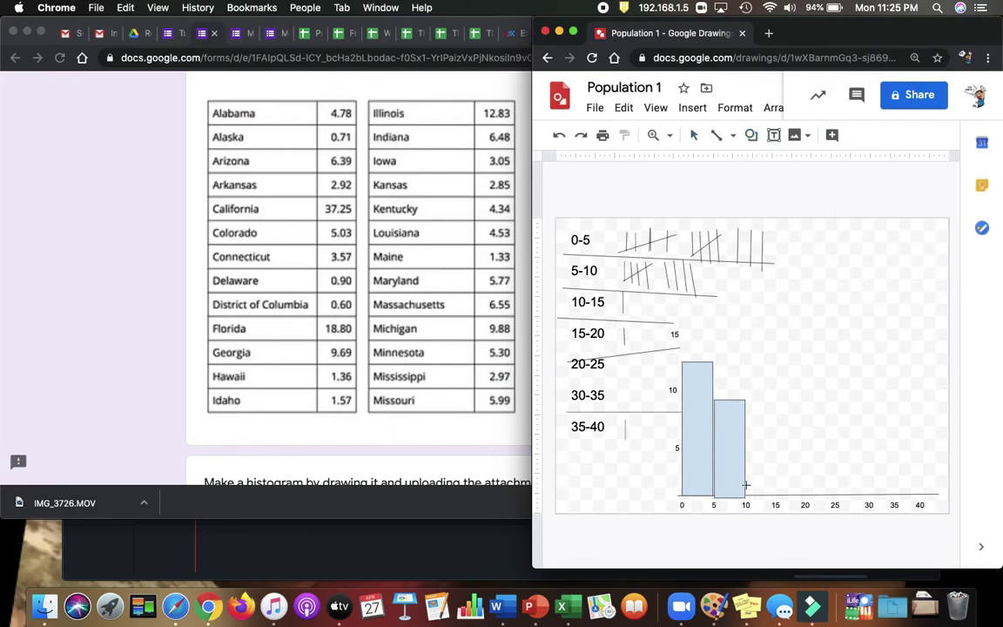
{"action": "left_click_drag", "start_coordinate": [746, 494], "coordinate": [777, 471]}
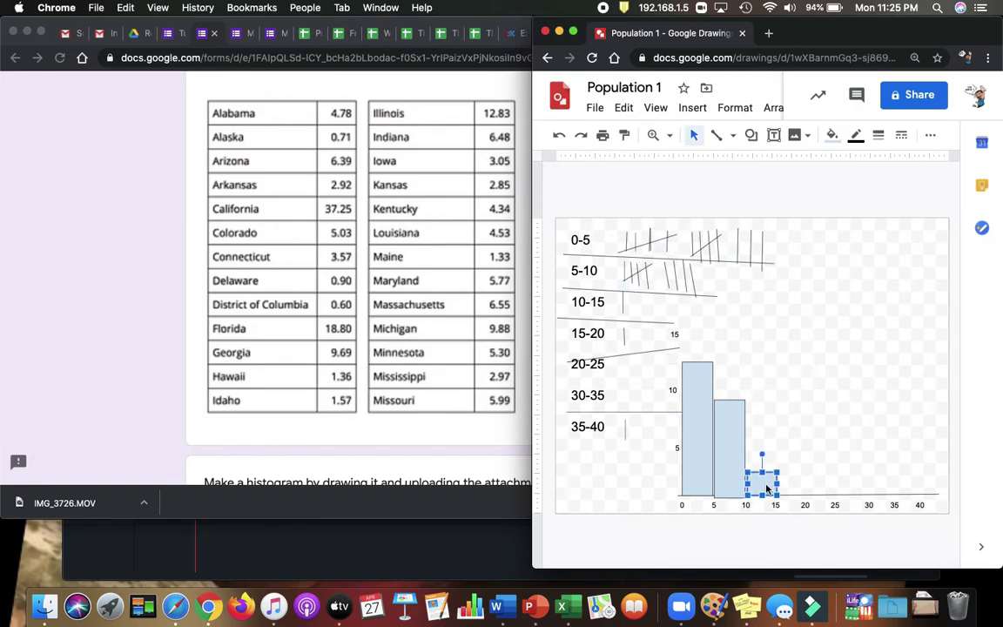
{"action": "left_click_drag", "start_coordinate": [767, 490], "coordinate": [794, 485]}
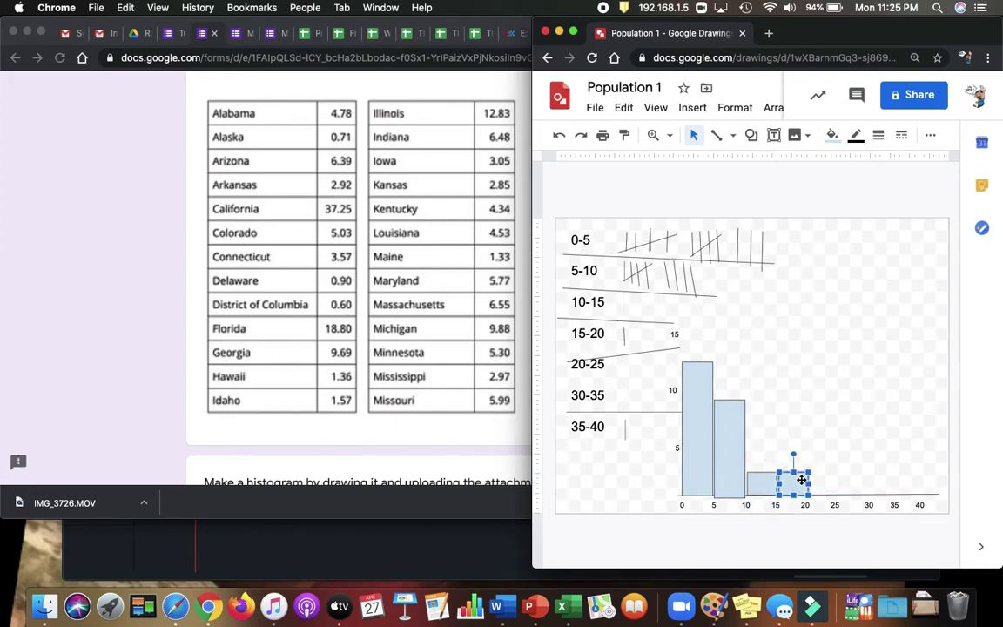
Step: Move a short bar over to the 35–40 interval on the axis
{"action": "left_click", "coordinate": [832, 399]}
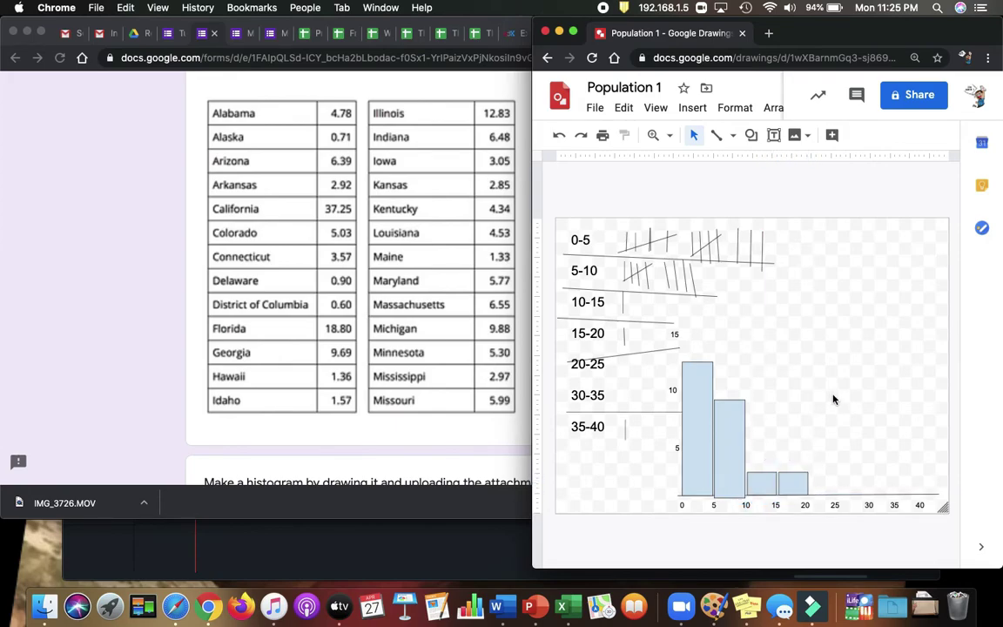
{"action": "left_click", "coordinate": [776, 495]}
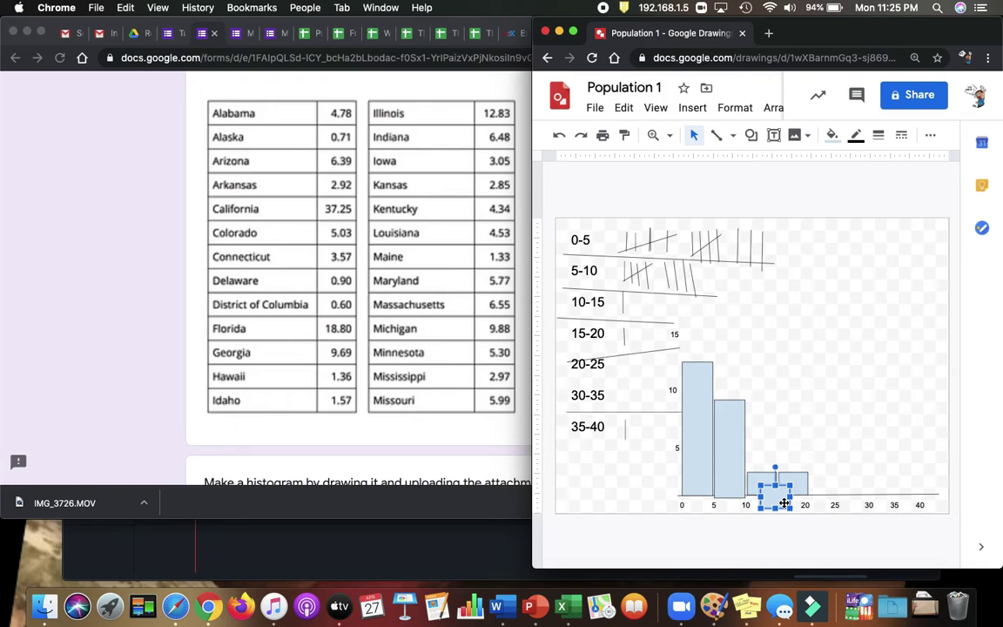
{"action": "left_click_drag", "start_coordinate": [786, 502], "coordinate": [917, 488]}
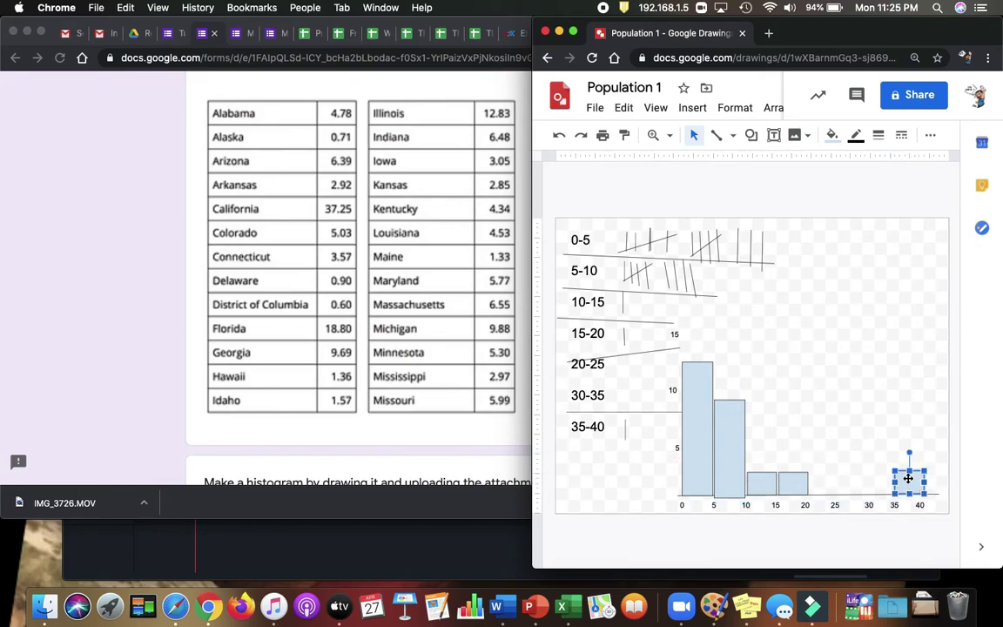
{"action": "left_click", "coordinate": [868, 431]}
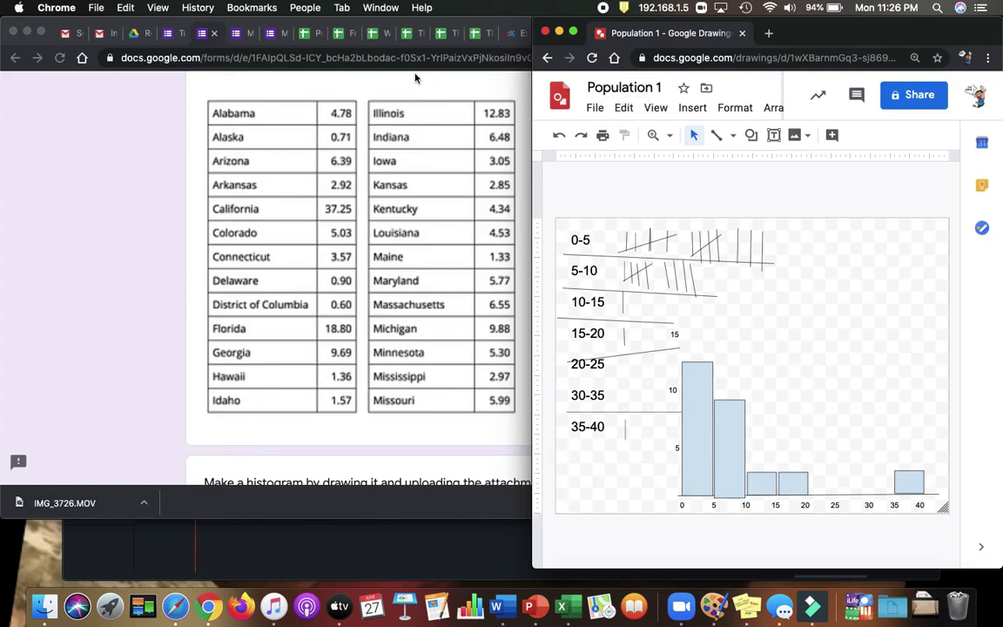
Step: In the form, attach the Population 1 drawing from Drive to the histogram question, then remove it
{"action": "left_click", "coordinate": [398, 89]}
{"action": "scroll", "coordinate": [296, 174], "scroll_direction": "down", "scroll_amount": 5}
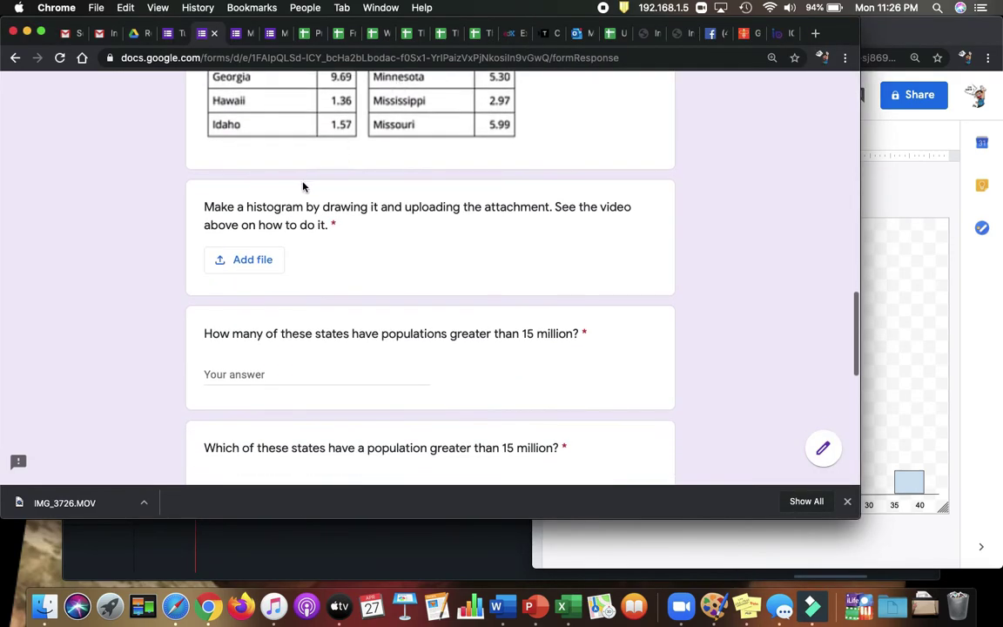
{"action": "scroll", "coordinate": [481, 394], "scroll_direction": "up", "scroll_amount": 5}
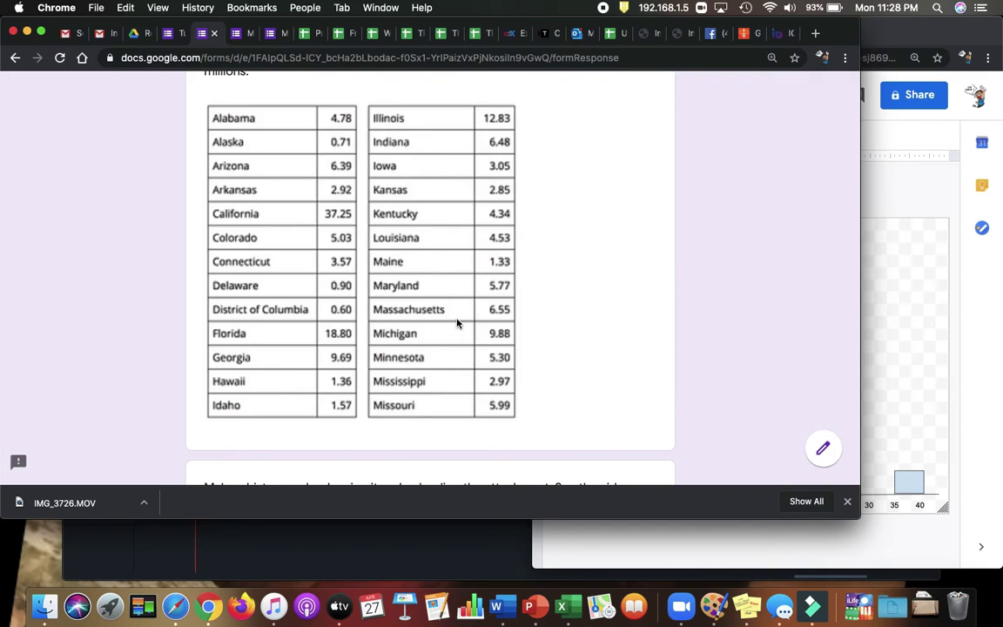
{"action": "scroll", "coordinate": [457, 324], "scroll_direction": "down", "scroll_amount": 5}
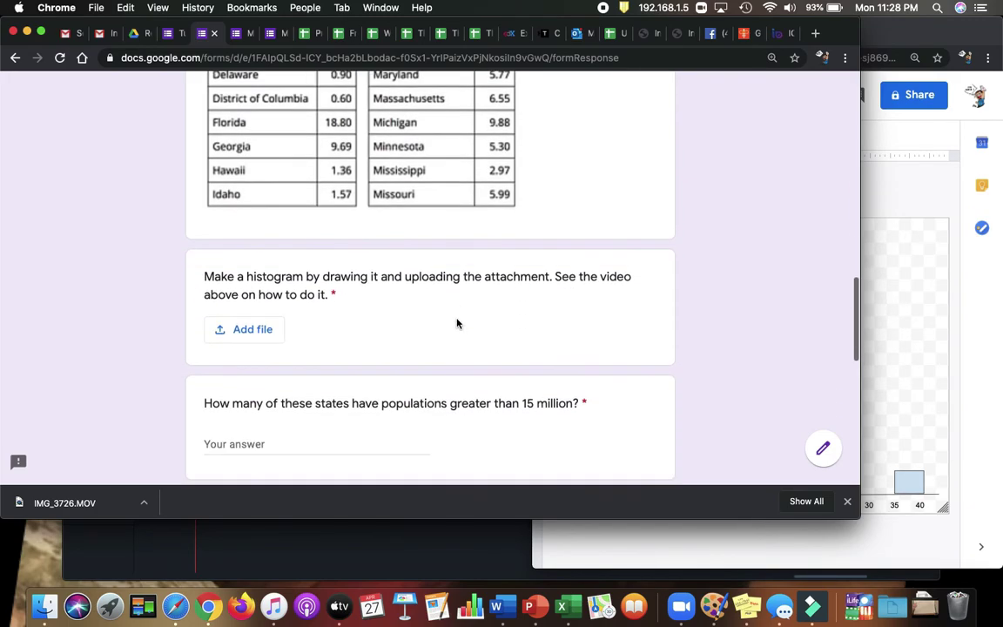
{"action": "left_click", "coordinate": [243, 326]}
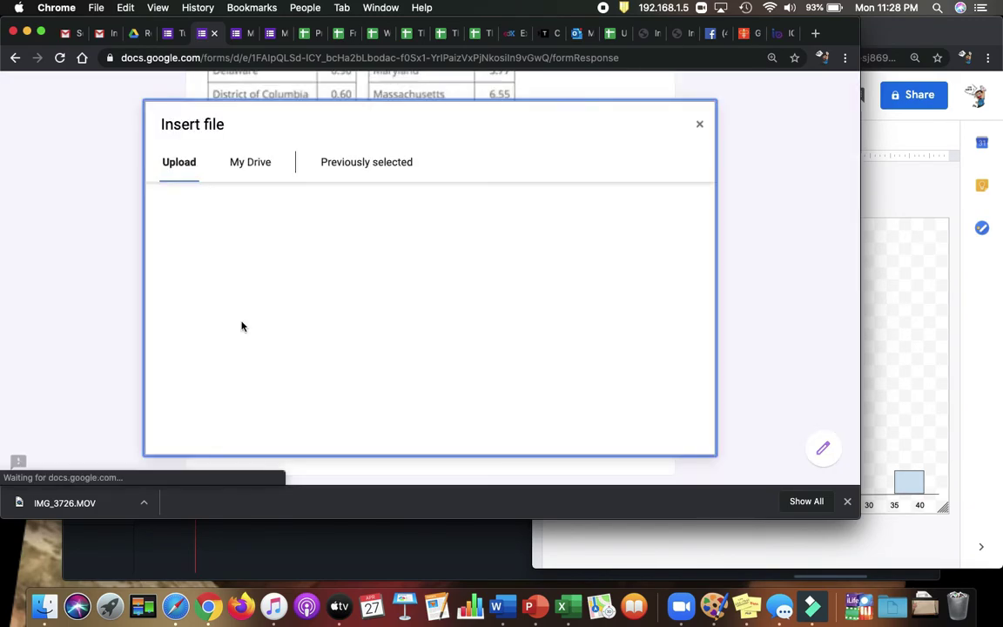
{"action": "left_click", "coordinate": [267, 170]}
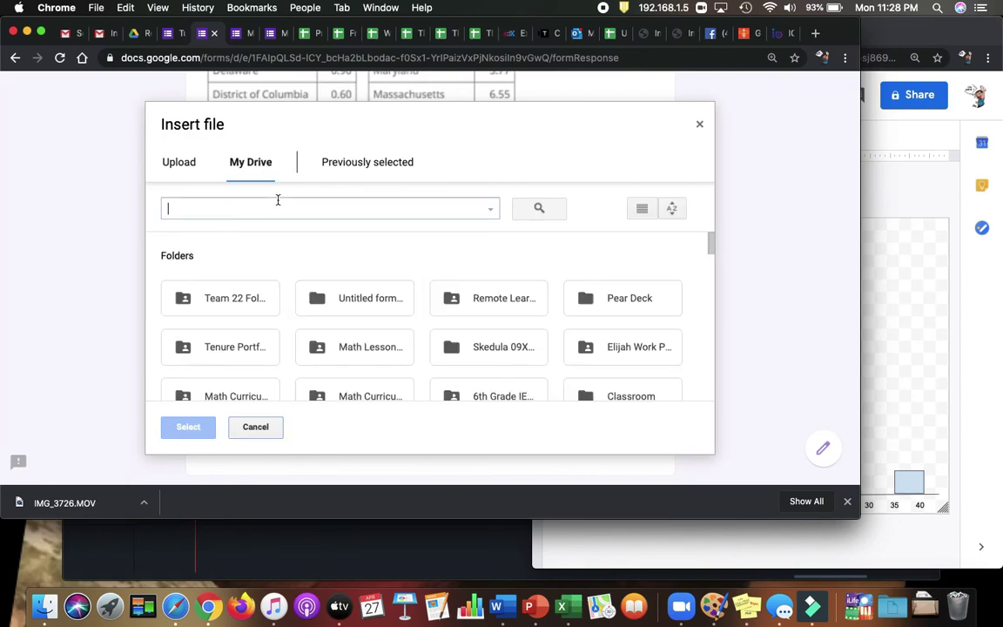
{"action": "type", "text": "opu"}
{"action": "key", "text": "BackSpace"}
{"action": "key", "text": "BackSpace"}
{"action": "key", "text": "BackSpace"}
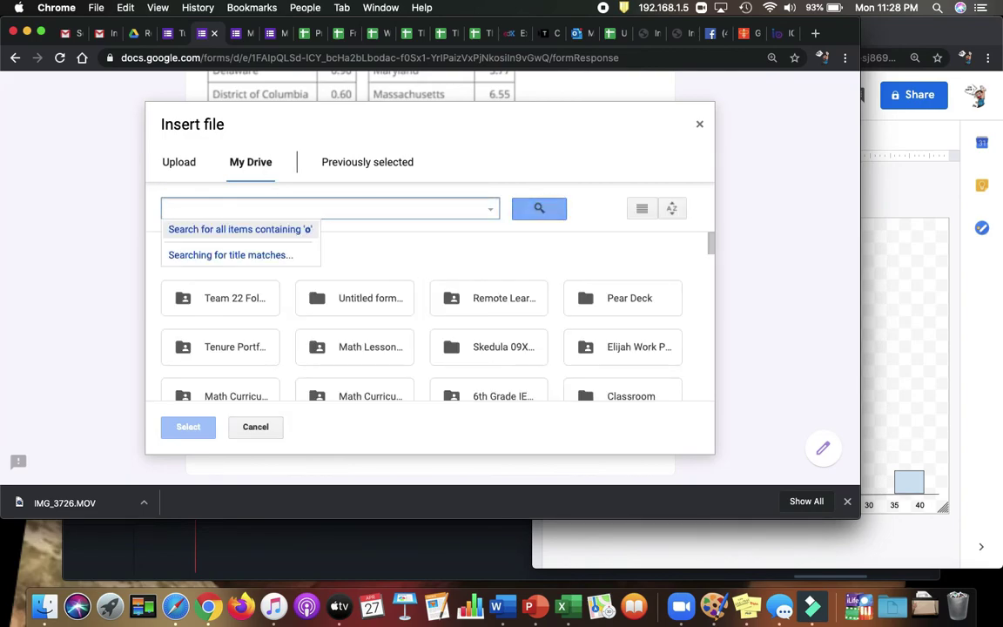
{"action": "type", "text": "popu"}
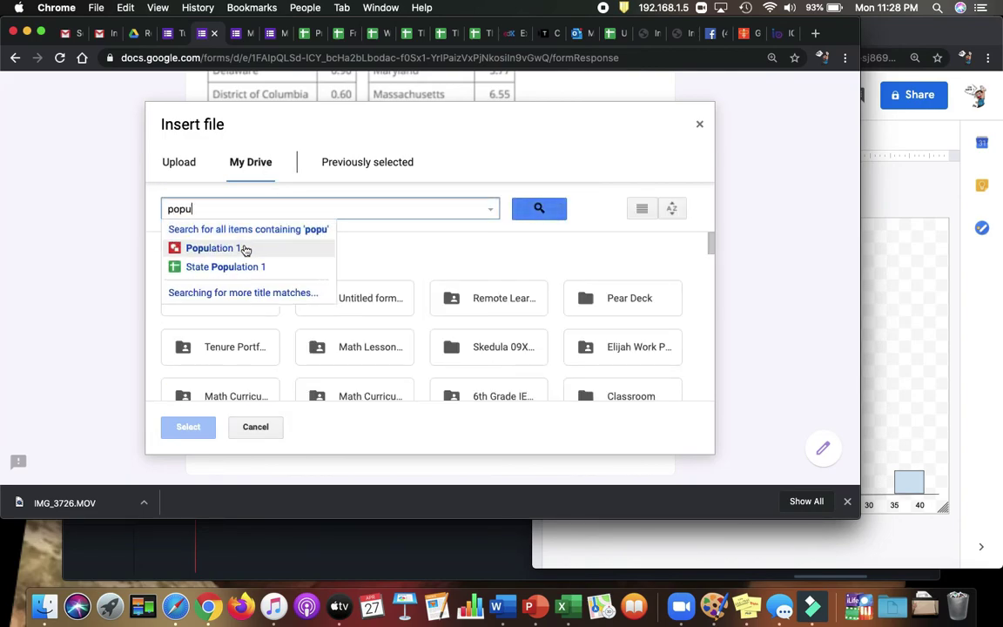
{"action": "left_click", "coordinate": [307, 249]}
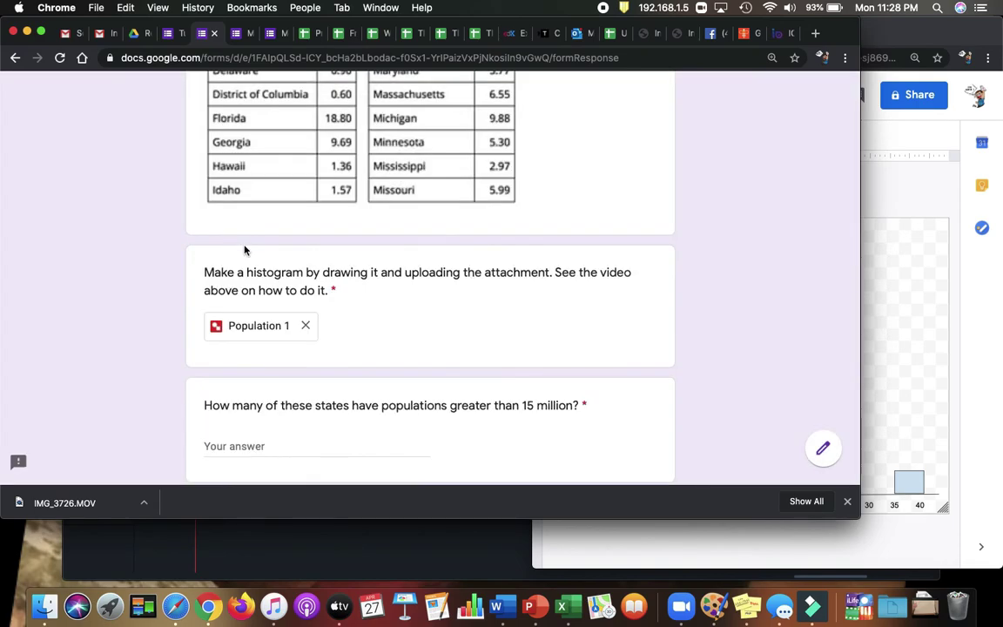
{"action": "left_click", "coordinate": [306, 326]}
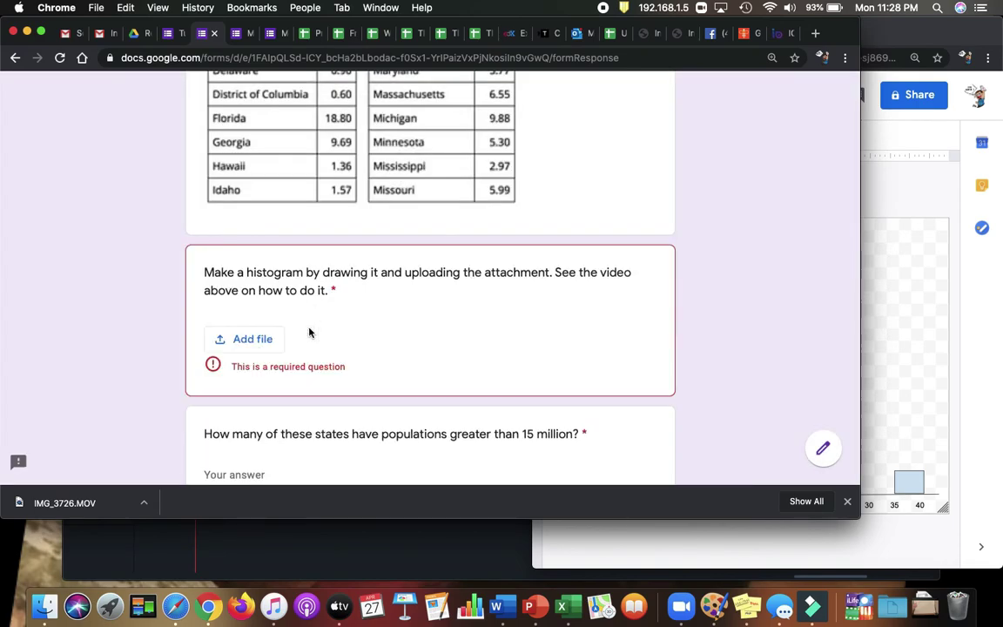